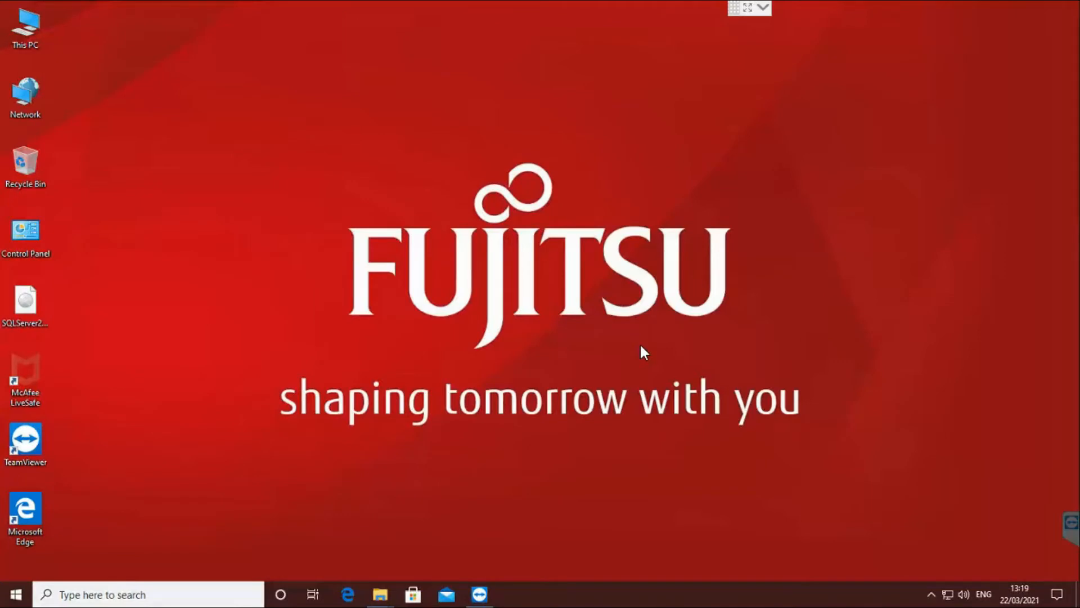
Open drive D: in File Explorer with Win+R and enlarge the window.
{"action": "left_click", "coordinate": [468, 467]}
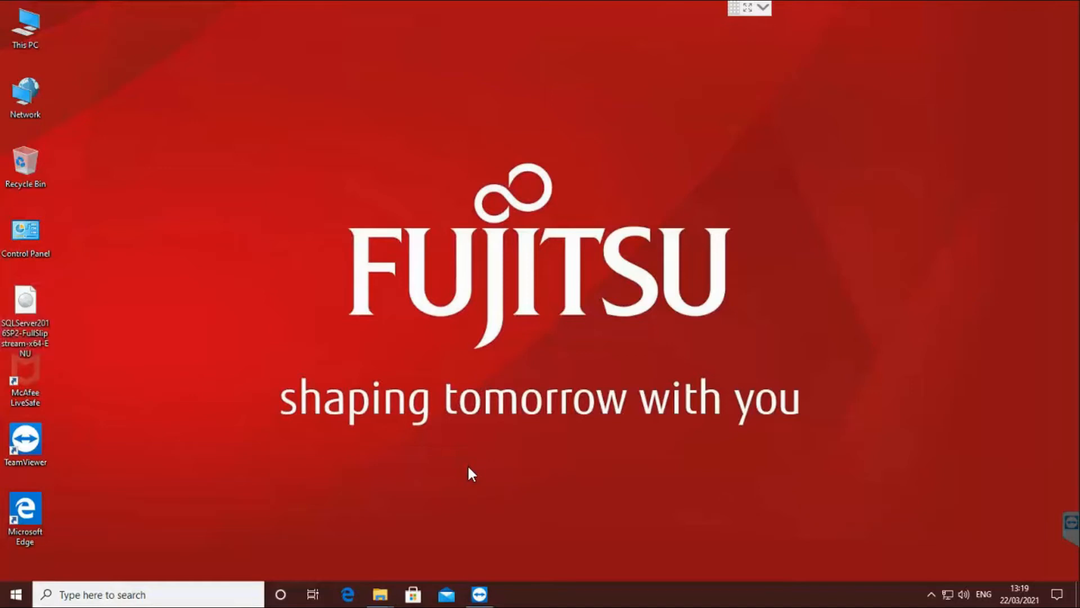
{"action": "key", "text": "super+r"}
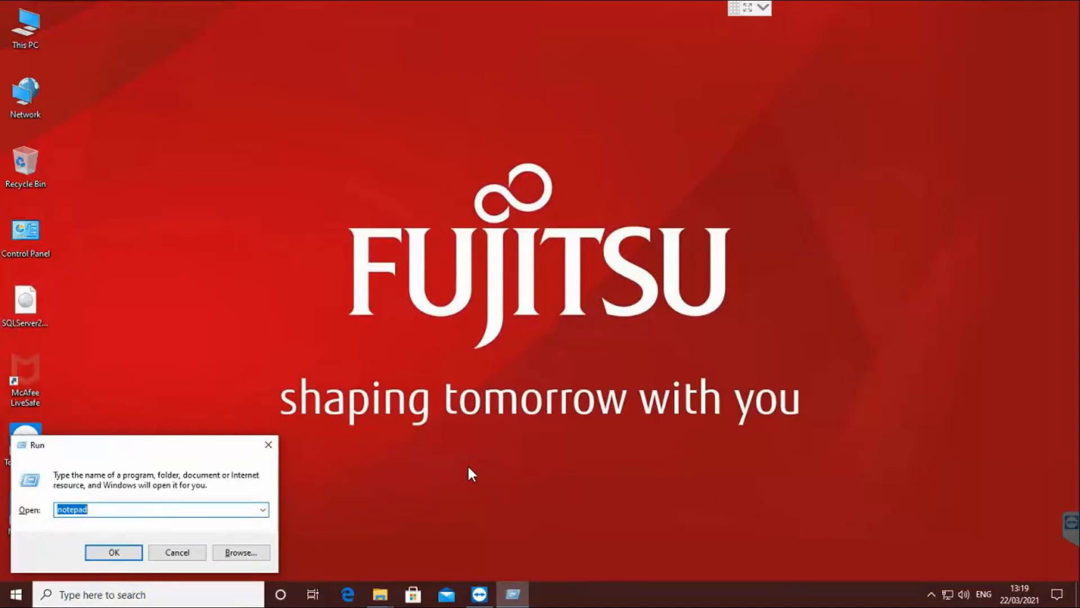
{"action": "type", "text": "d:\\"}
{"action": "key", "text": "Return"}
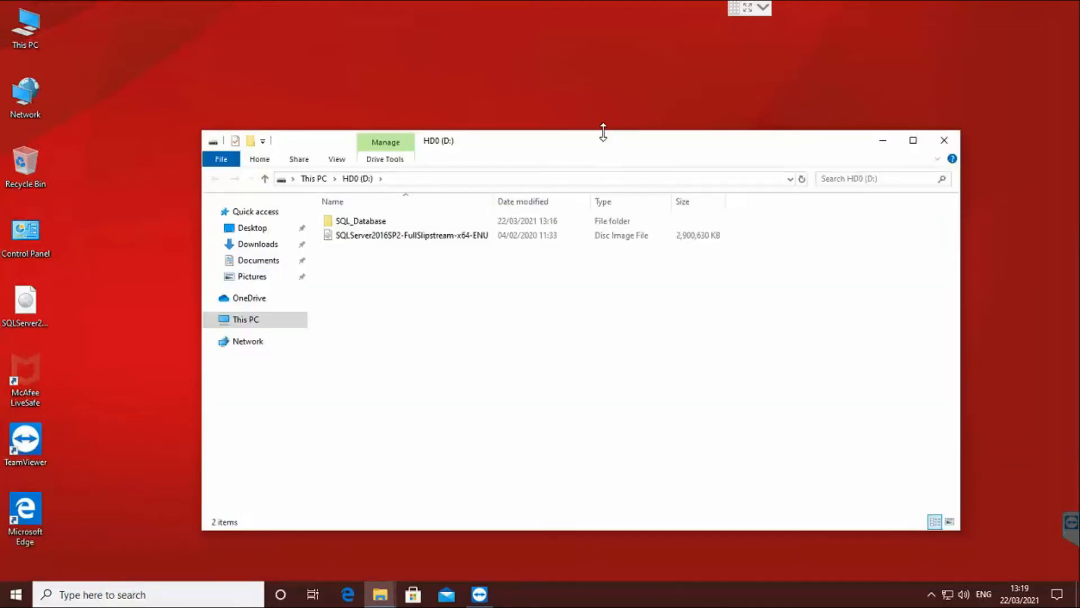
{"action": "left_click_drag", "start_coordinate": [598, 119], "coordinate": [597, 59]}
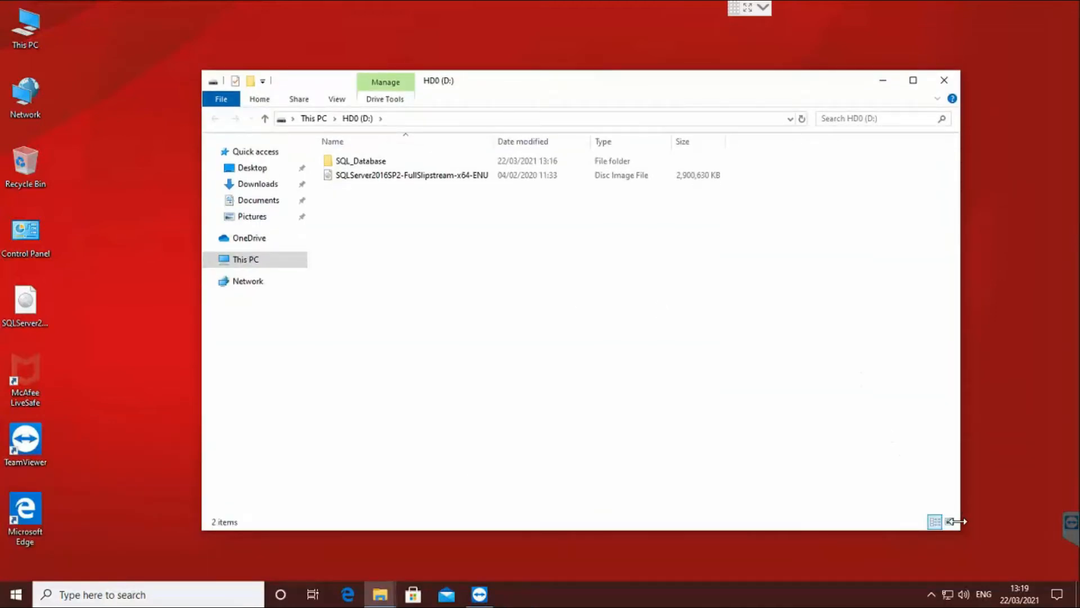
{"action": "left_click_drag", "start_coordinate": [959, 531], "coordinate": [888, 538]}
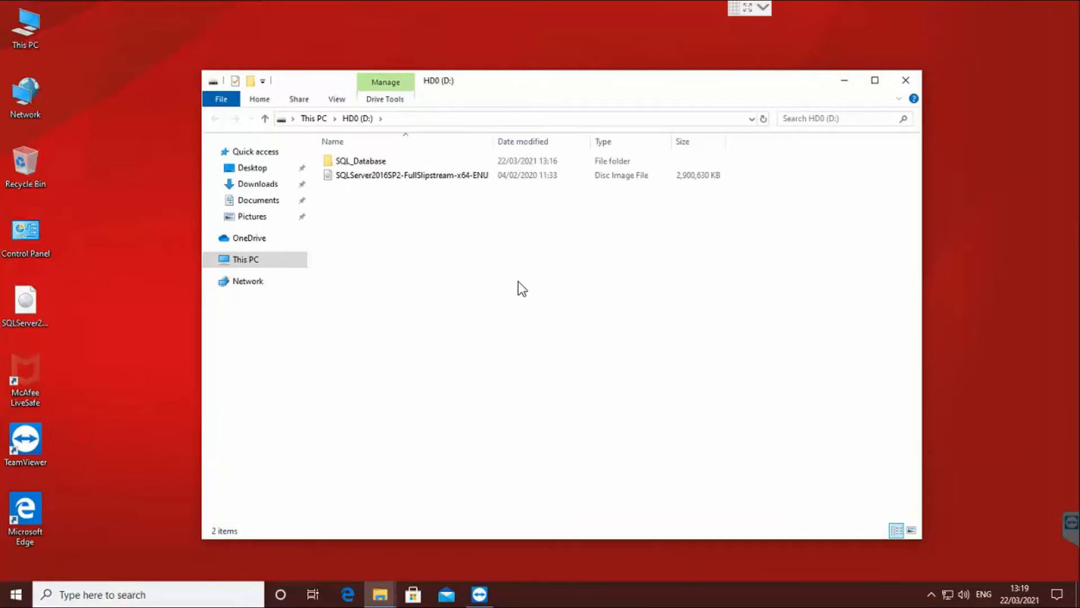
Inspect the SQL Server 2016 disc image on D: and return to the drives on This PC.
{"action": "left_click", "coordinate": [437, 174]}
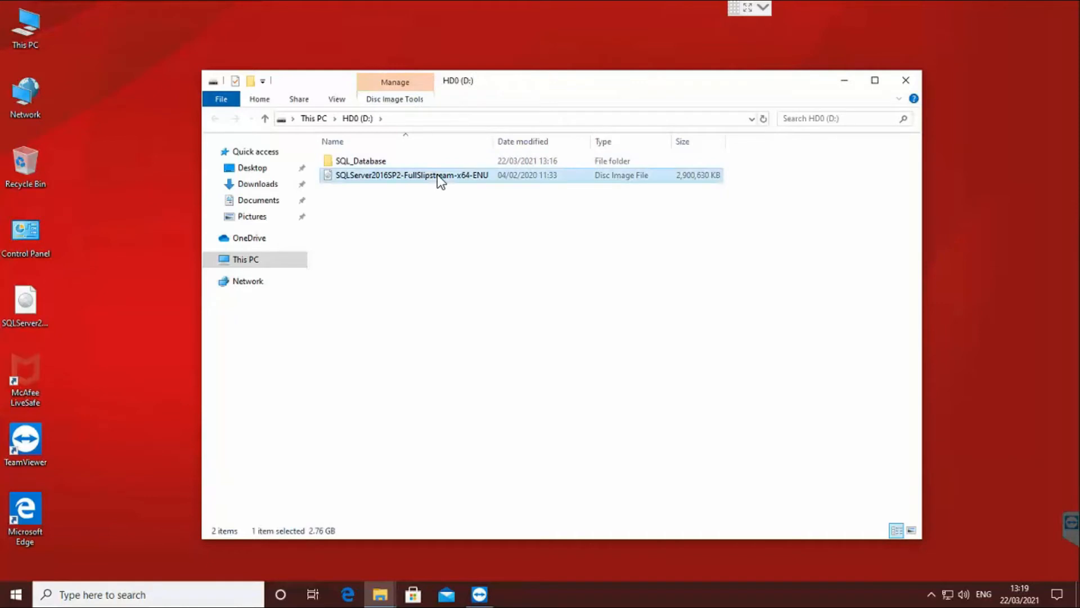
{"action": "right_click", "coordinate": [437, 174]}
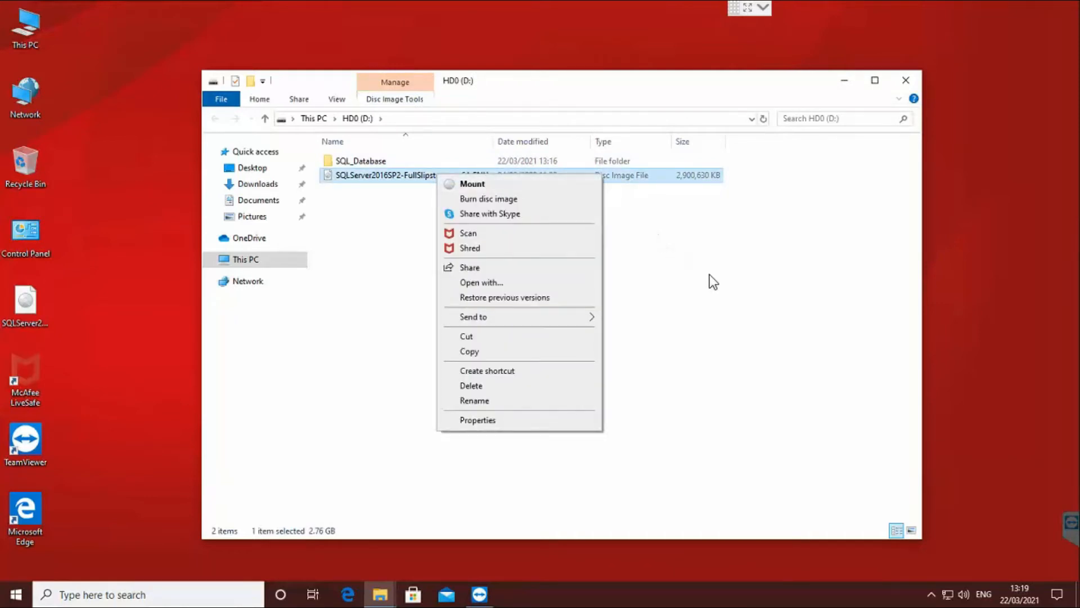
{"action": "left_click", "coordinate": [750, 315]}
{"action": "left_click", "coordinate": [246, 259]}
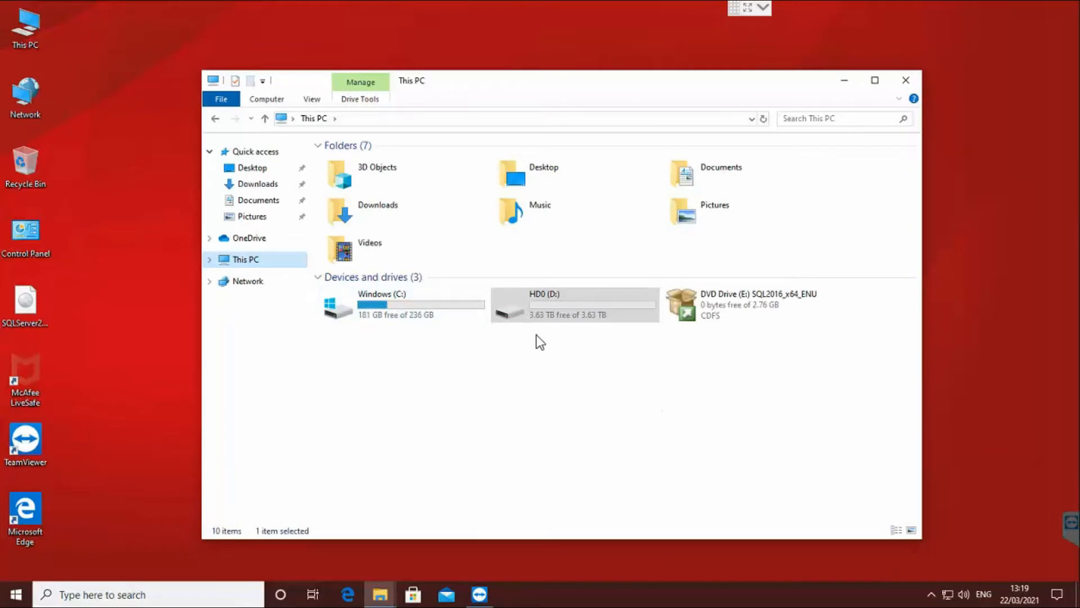
{"action": "double_click", "coordinate": [545, 310]}
{"action": "left_click", "coordinate": [415, 177]}
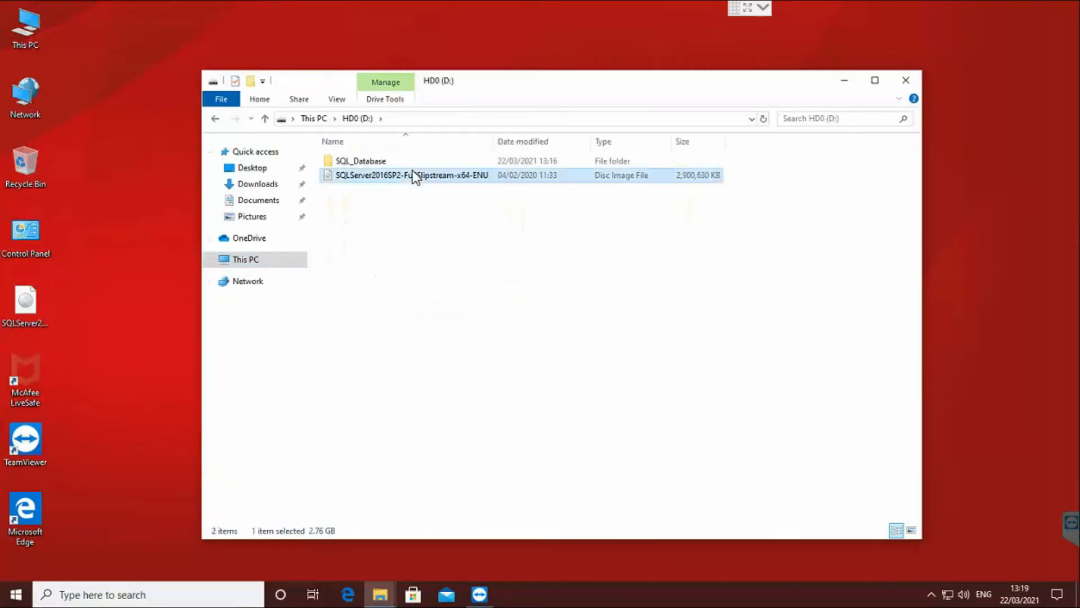
{"action": "right_click", "coordinate": [415, 175]}
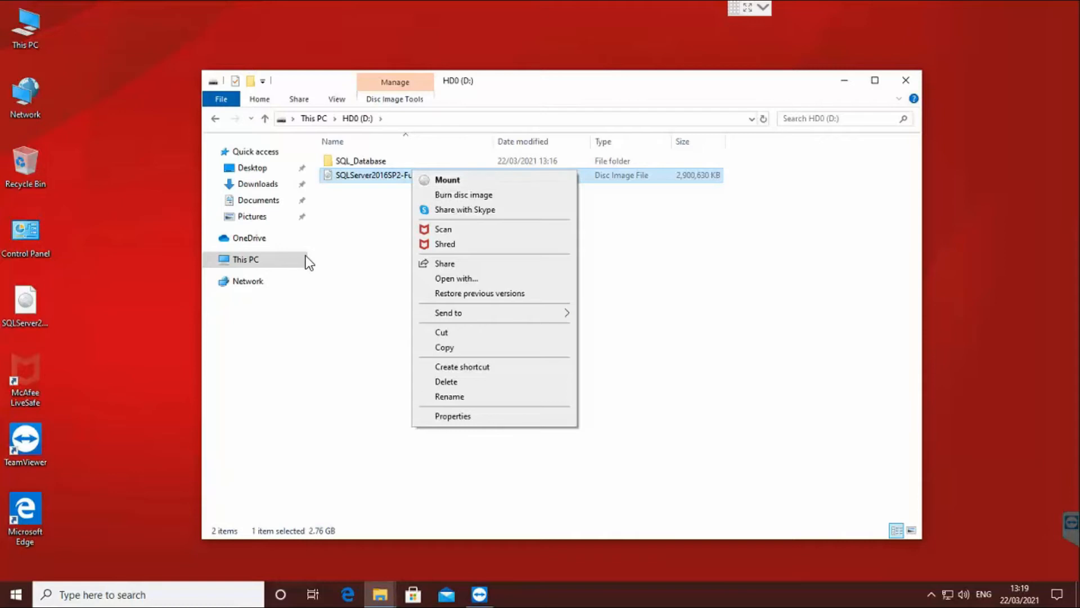
{"action": "left_click", "coordinate": [277, 260]}
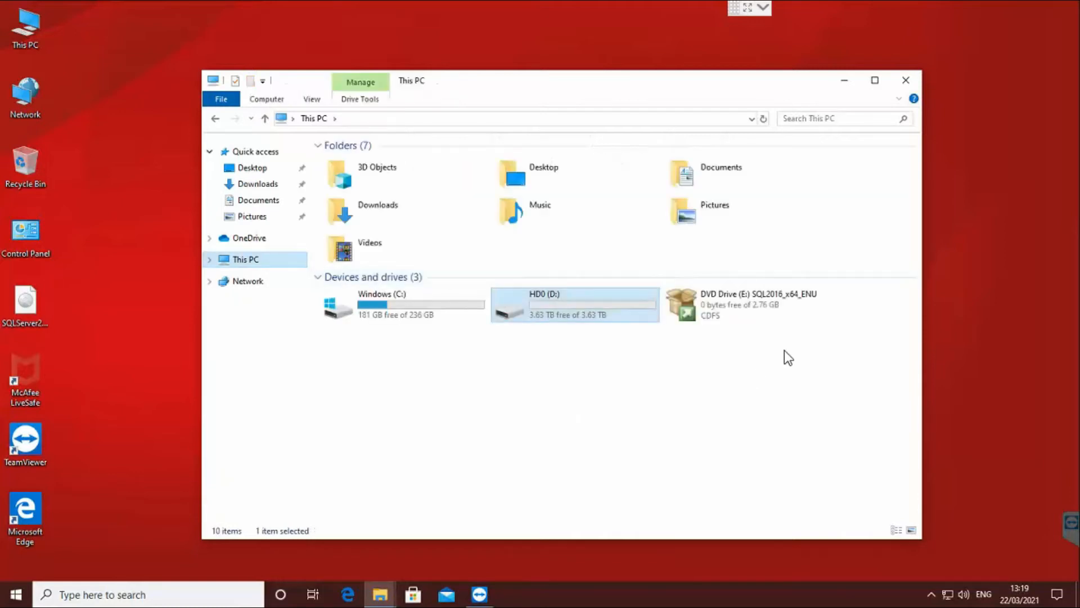
Open the SQL2016 disc in DVD Drive (E:) and run setup as administrator.
{"action": "left_click", "coordinate": [784, 306]}
{"action": "double_click", "coordinate": [782, 306]}
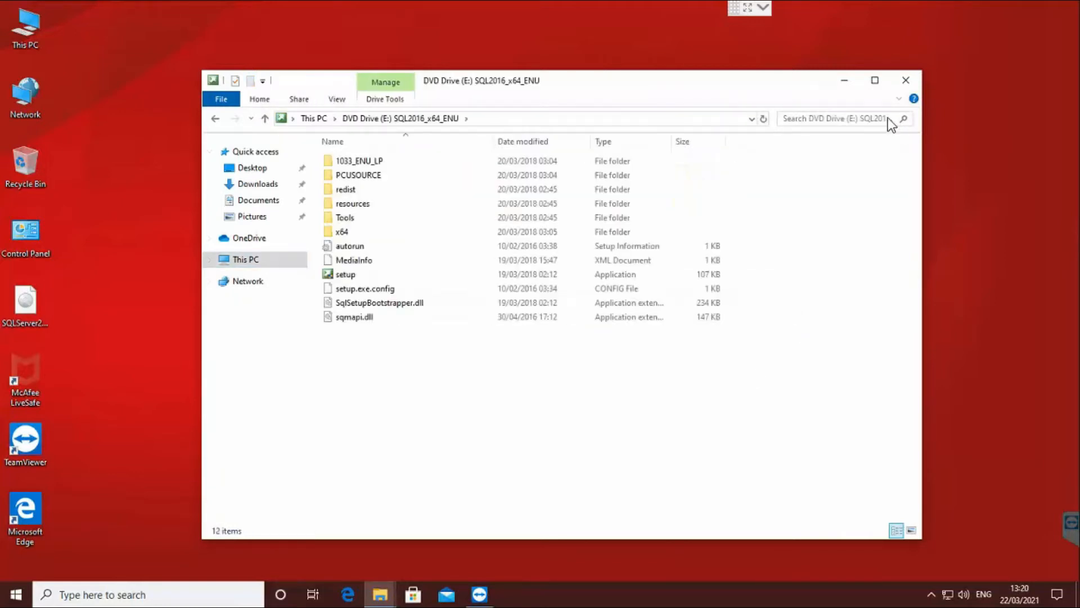
{"action": "left_click", "coordinate": [340, 274]}
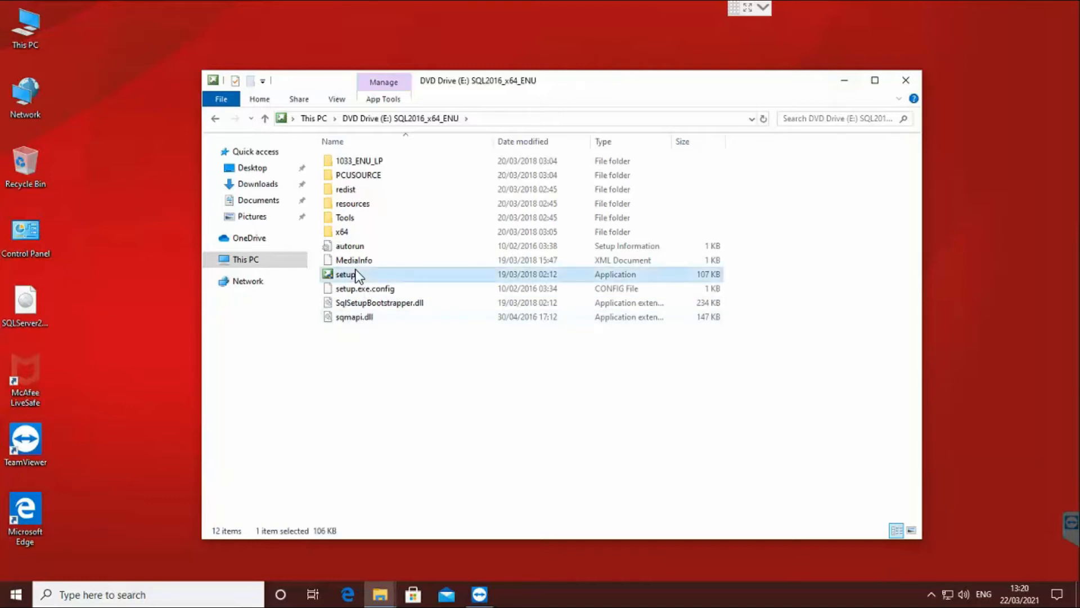
{"action": "right_click", "coordinate": [353, 271]}
{"action": "left_click", "coordinate": [438, 295]}
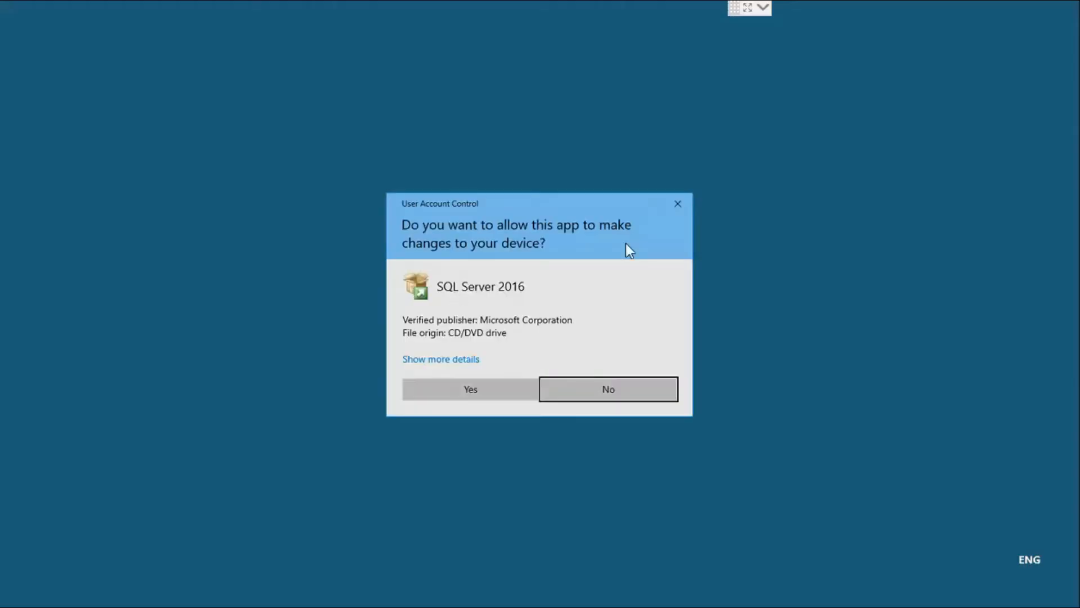
Approve the UAC prompt, enlarge Installation Center, and choose New SQL Server stand-alone installation.
{"action": "left_click", "coordinate": [490, 395]}
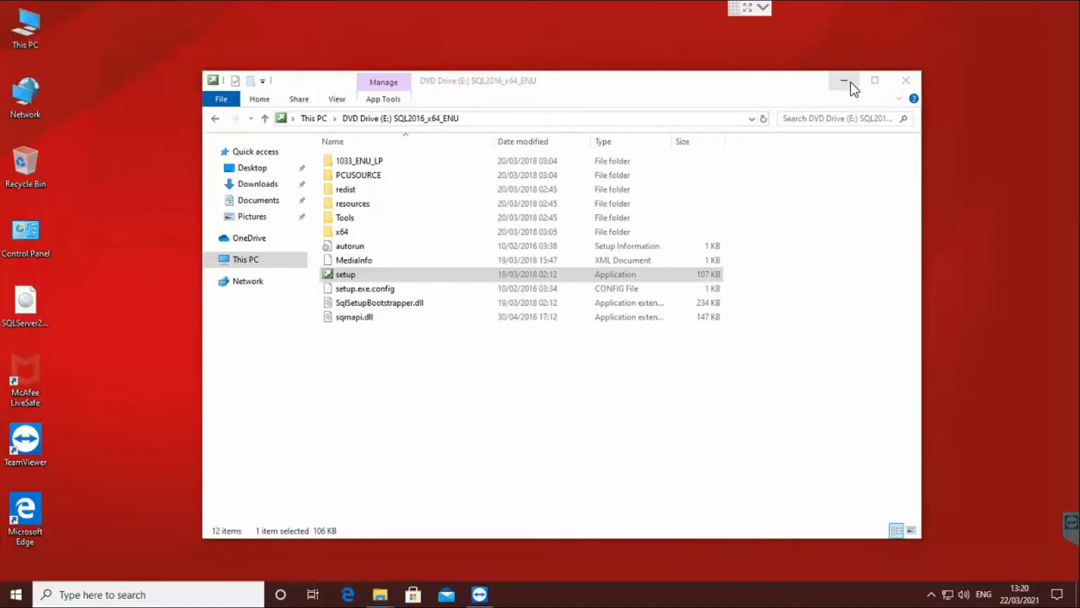
{"action": "left_click", "coordinate": [847, 82]}
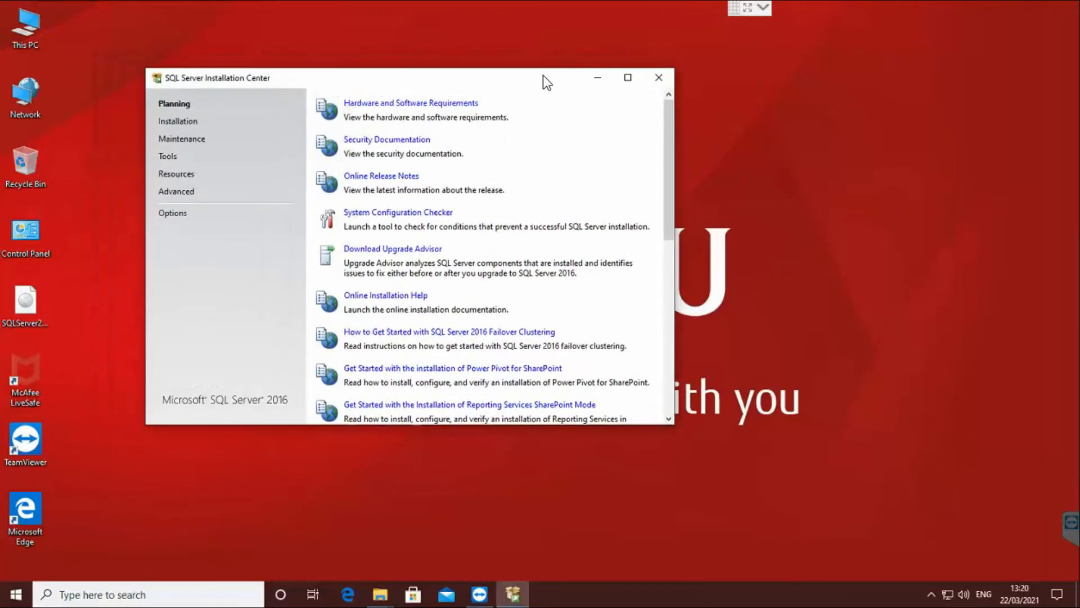
{"action": "left_click_drag", "start_coordinate": [728, 423], "coordinate": [796, 483]}
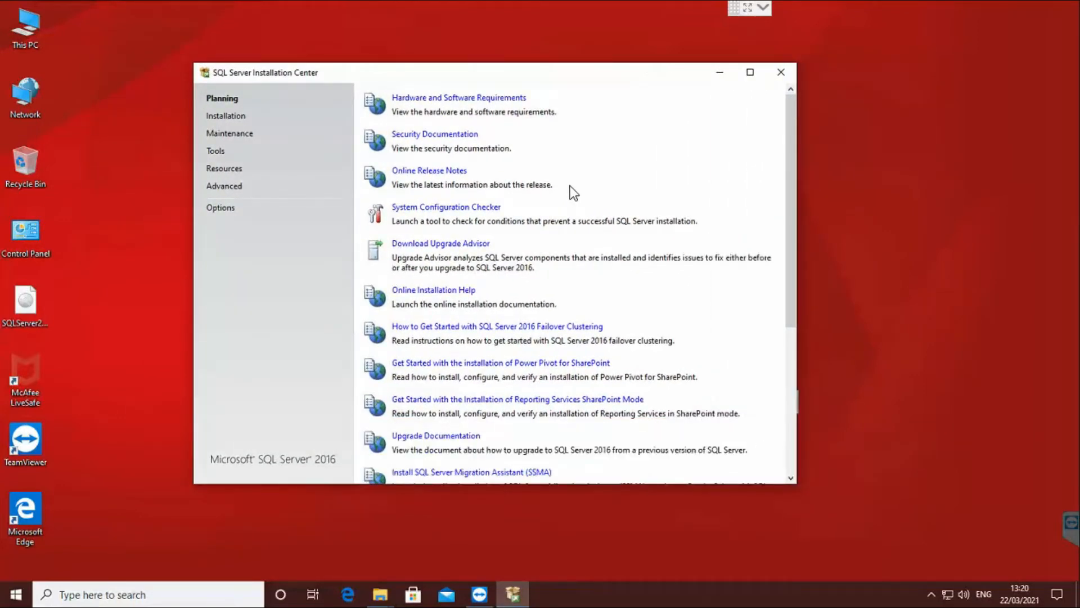
{"action": "left_click", "coordinate": [237, 116]}
{"action": "left_click", "coordinate": [557, 97]}
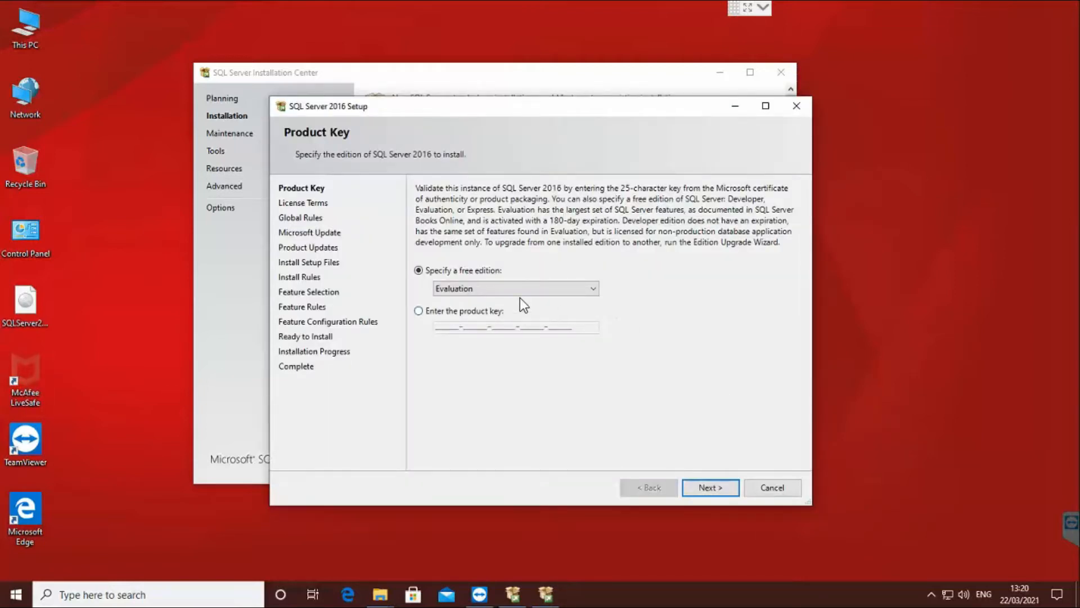
Select the Developer edition and accept the licence terms.
{"action": "left_click", "coordinate": [520, 290]}
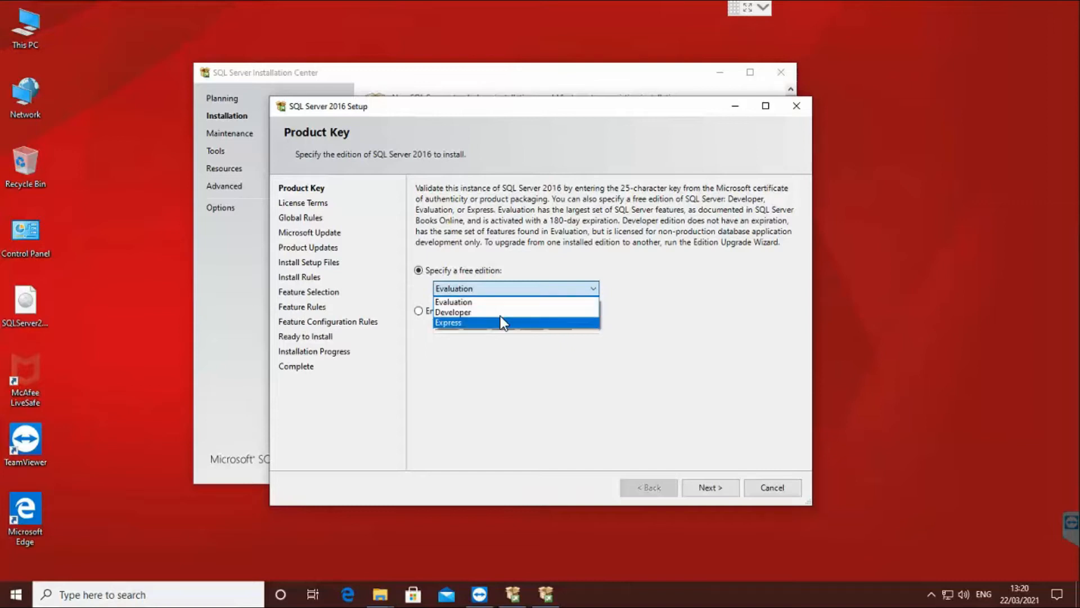
{"action": "left_click", "coordinate": [501, 313]}
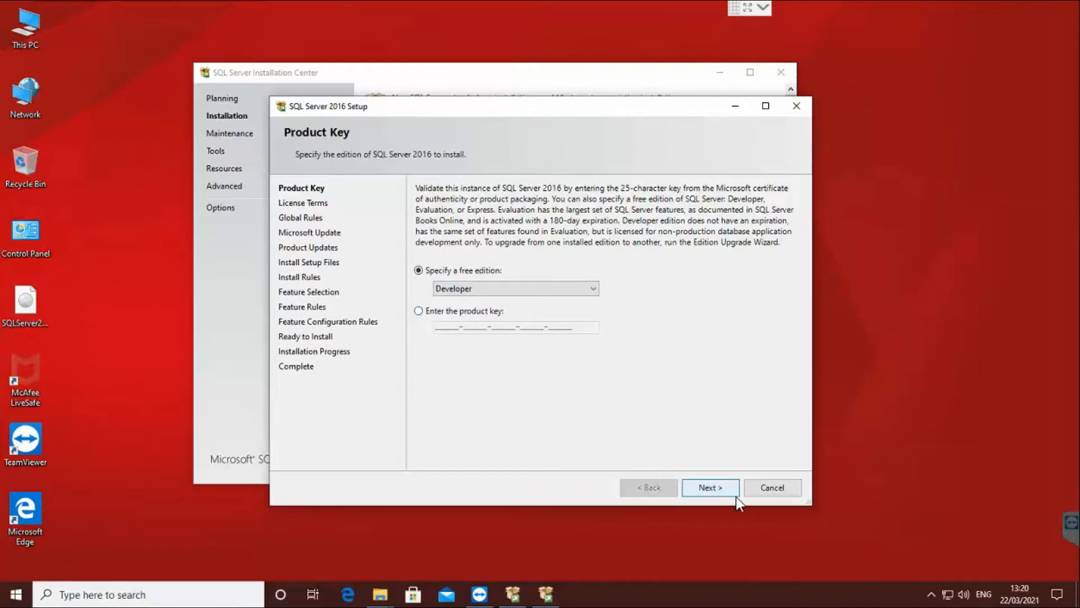
{"action": "left_click", "coordinate": [711, 488]}
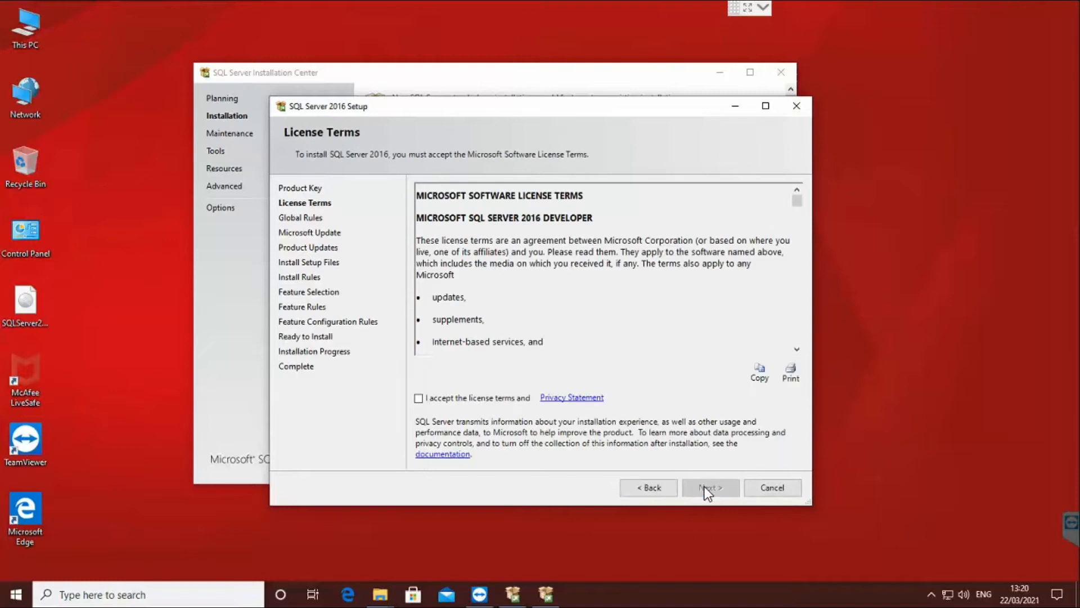
{"action": "left_click", "coordinate": [491, 402]}
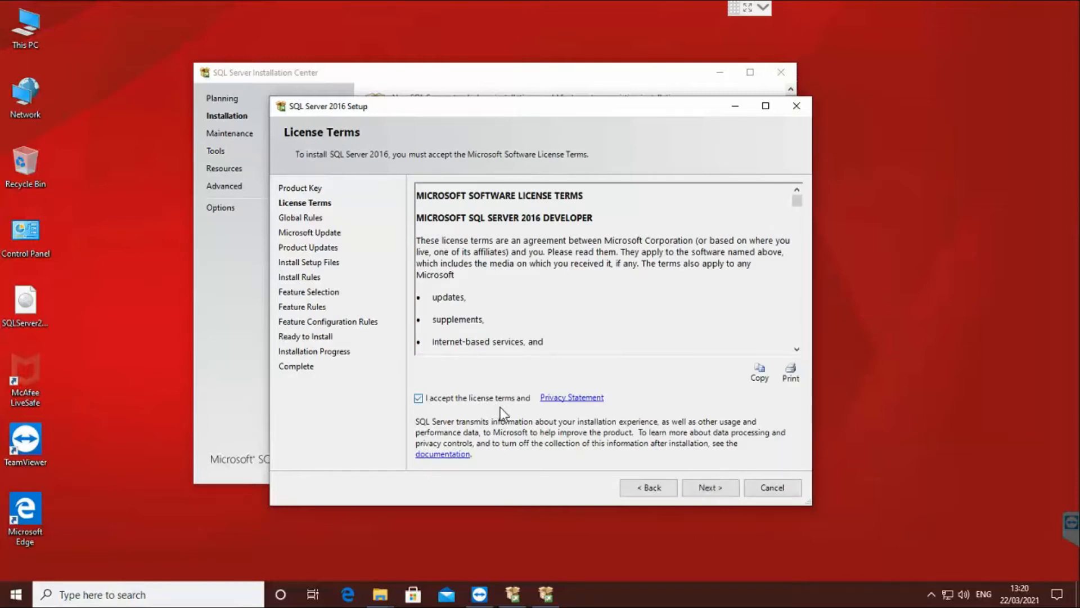
{"action": "left_click", "coordinate": [714, 489]}
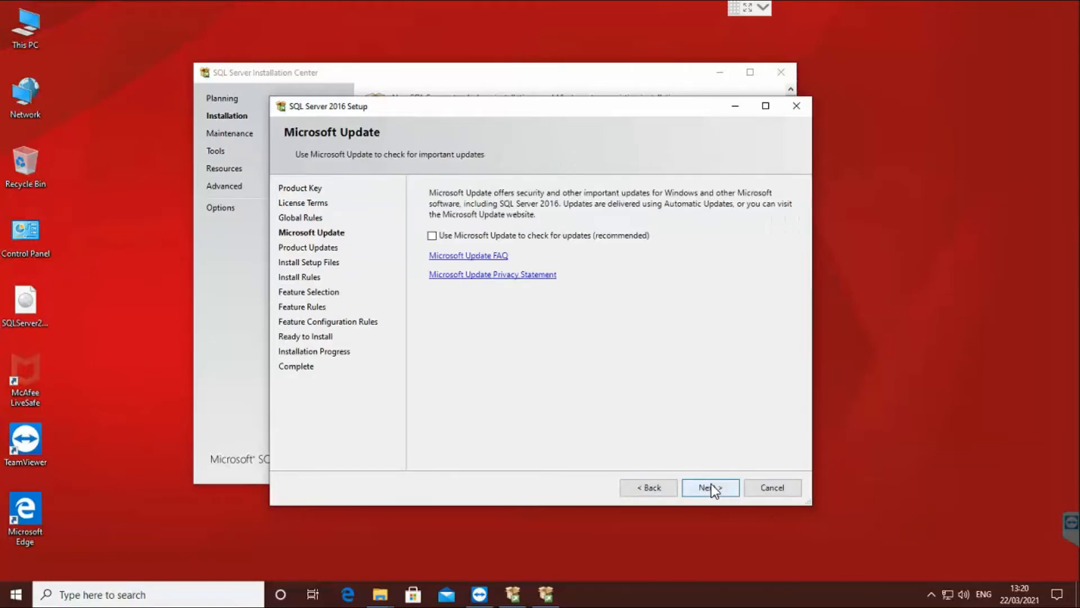
Opt in to Microsoft Update, continue to Install Rules, and review the Windows Firewall warning.
{"action": "left_click", "coordinate": [585, 237]}
{"action": "left_click", "coordinate": [711, 493]}
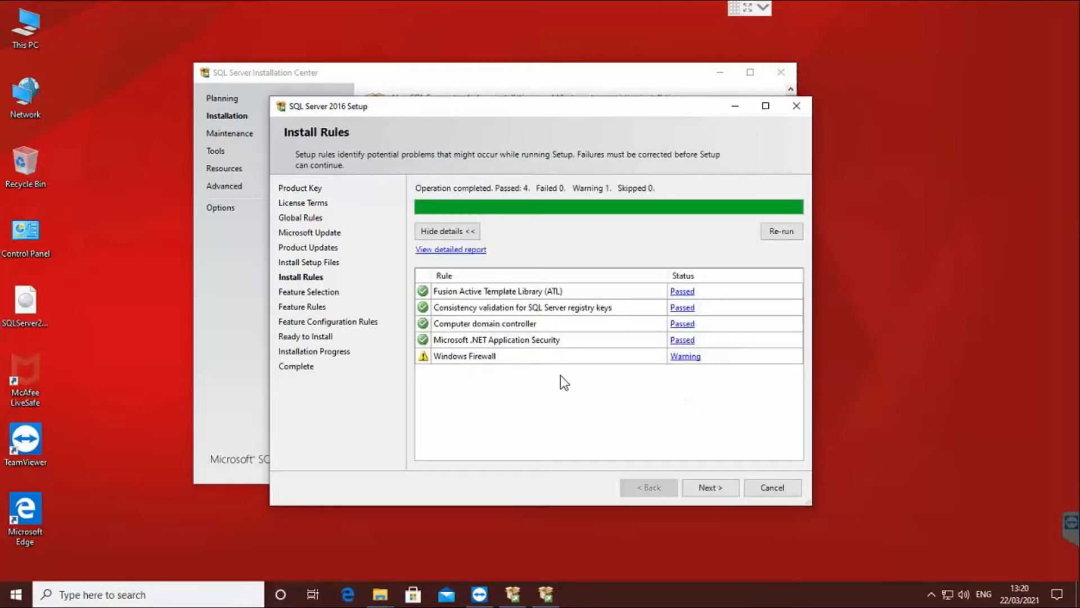
{"action": "left_click", "coordinate": [685, 357]}
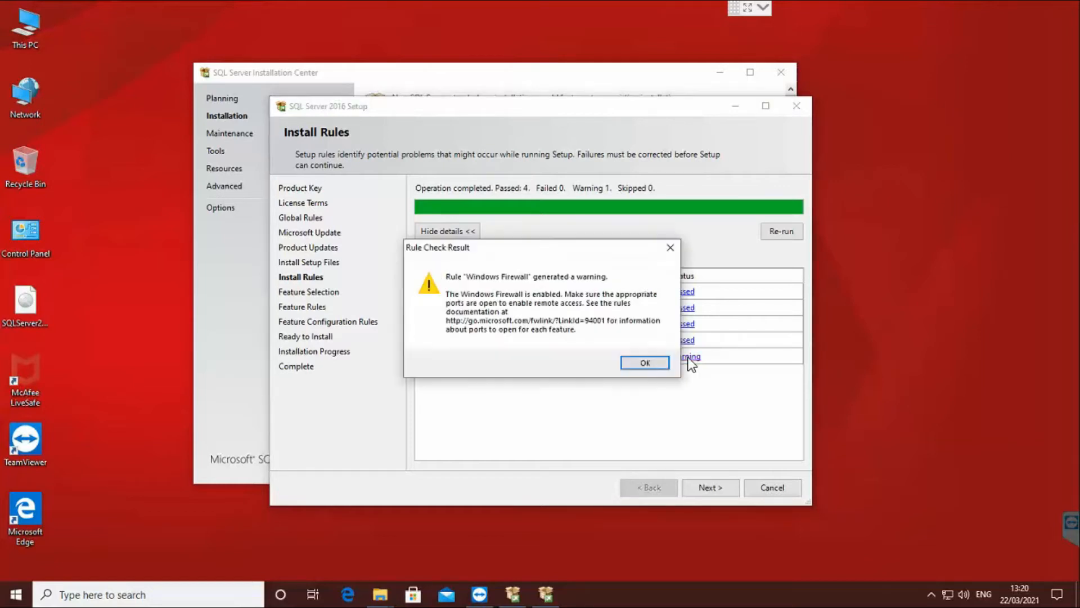
{"action": "left_click", "coordinate": [644, 363]}
Search 'fire' and open the Windows Defender Firewall status page.
{"action": "left_click", "coordinate": [151, 591]}
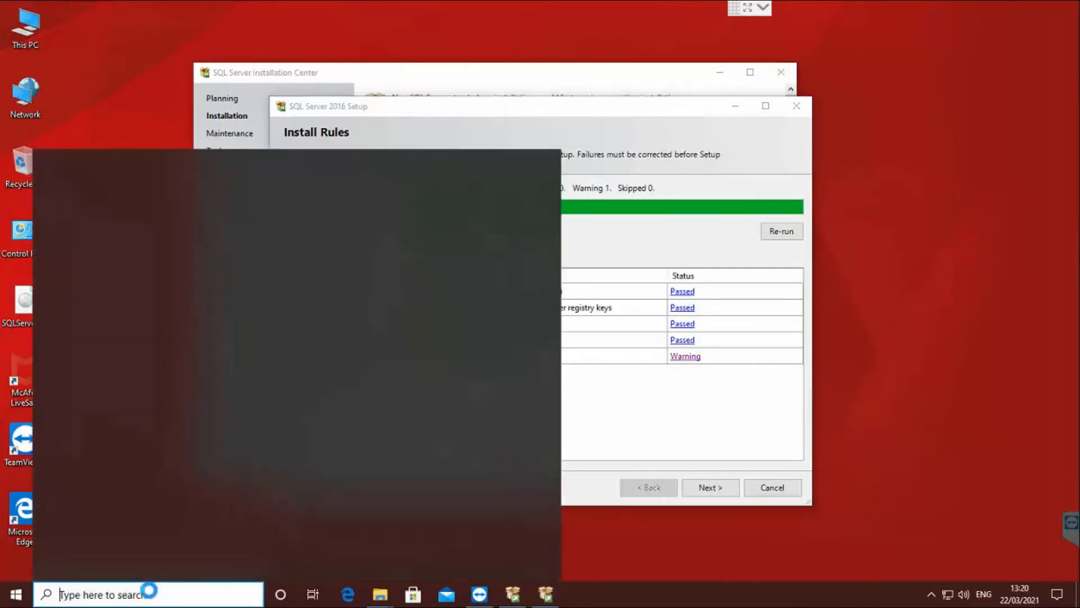
{"action": "type", "text": "fire"}
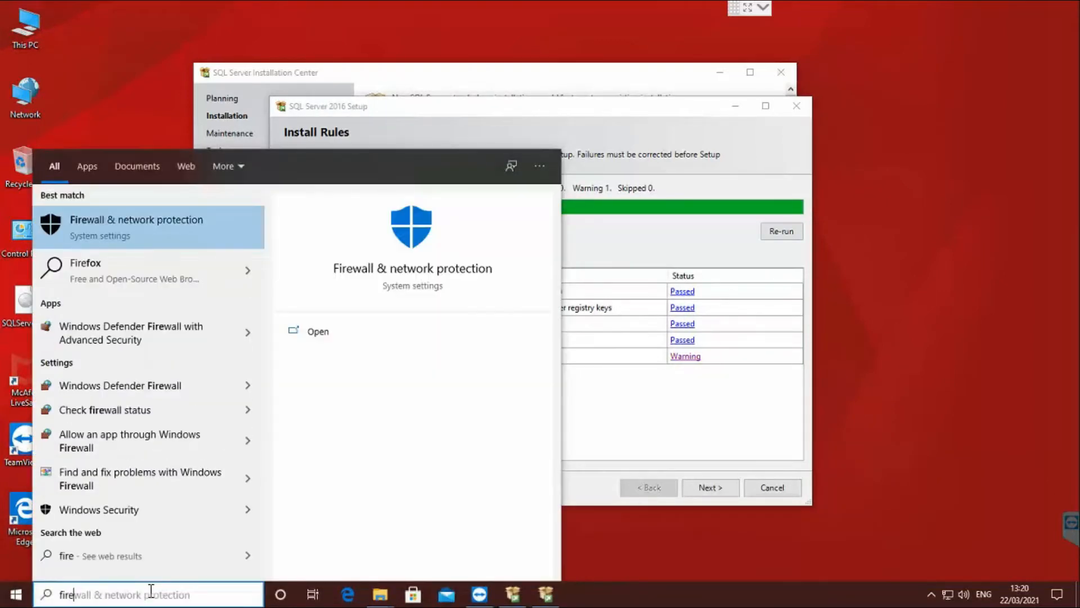
{"action": "left_click", "coordinate": [133, 411]}
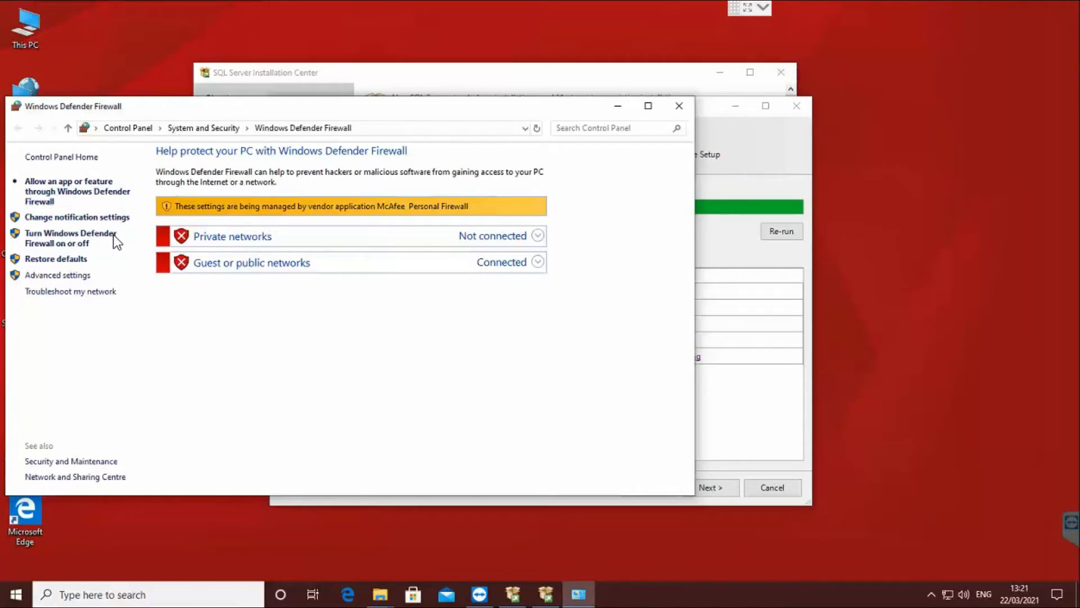
{"action": "left_click_drag", "start_coordinate": [393, 113], "coordinate": [561, 149]}
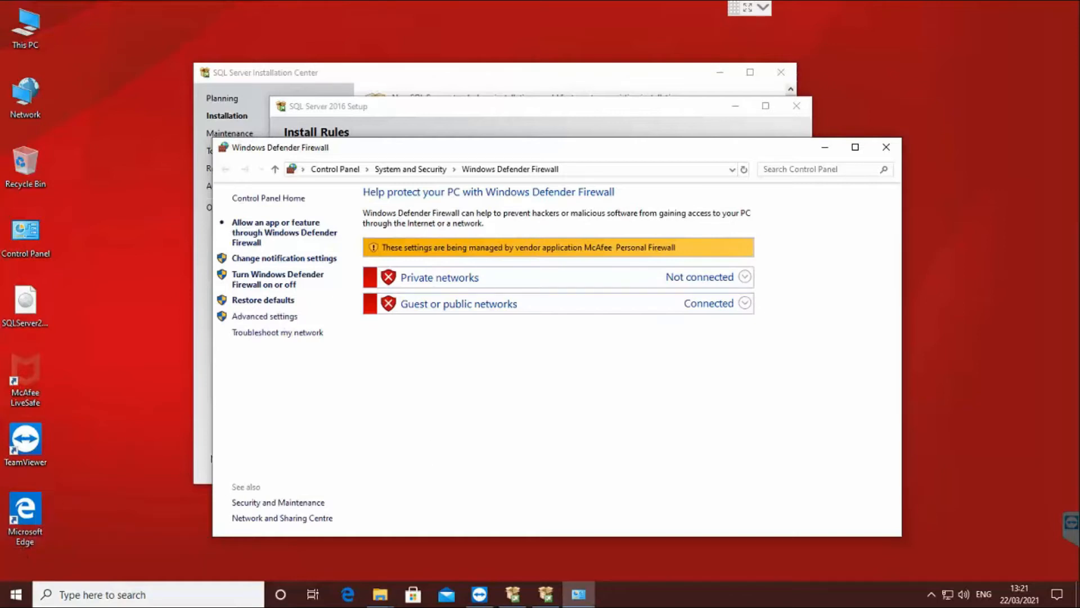
Pin the McAfee icon in the tray and show its Change settings submenu.
{"action": "left_click", "coordinate": [931, 594]}
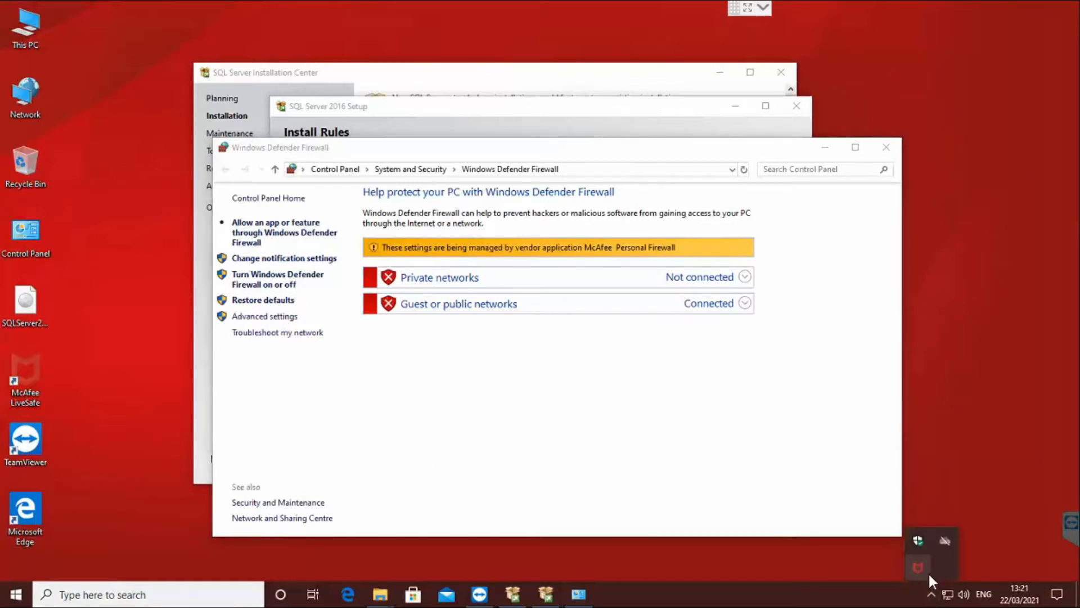
{"action": "left_click_drag", "start_coordinate": [923, 567], "coordinate": [931, 596]}
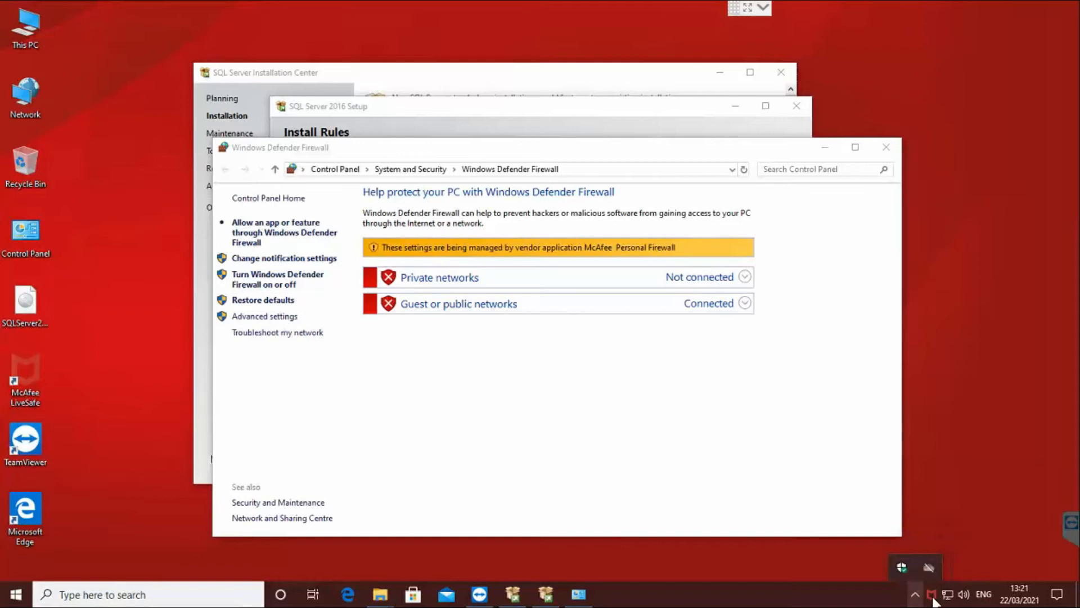
{"action": "right_click", "coordinate": [932, 596]}
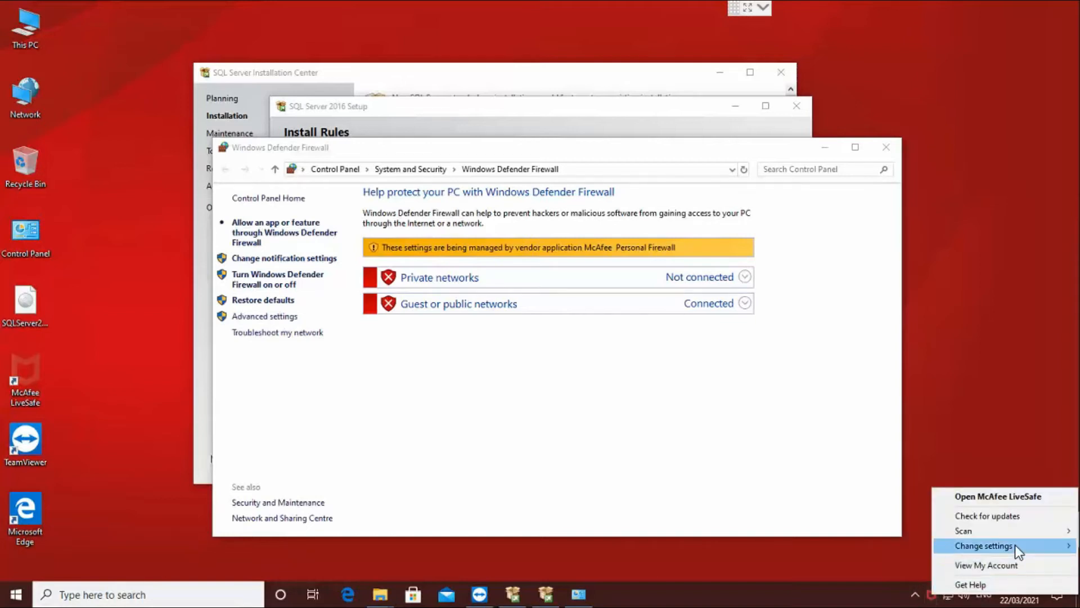
{"action": "mouse_move", "coordinate": [1015, 546]}
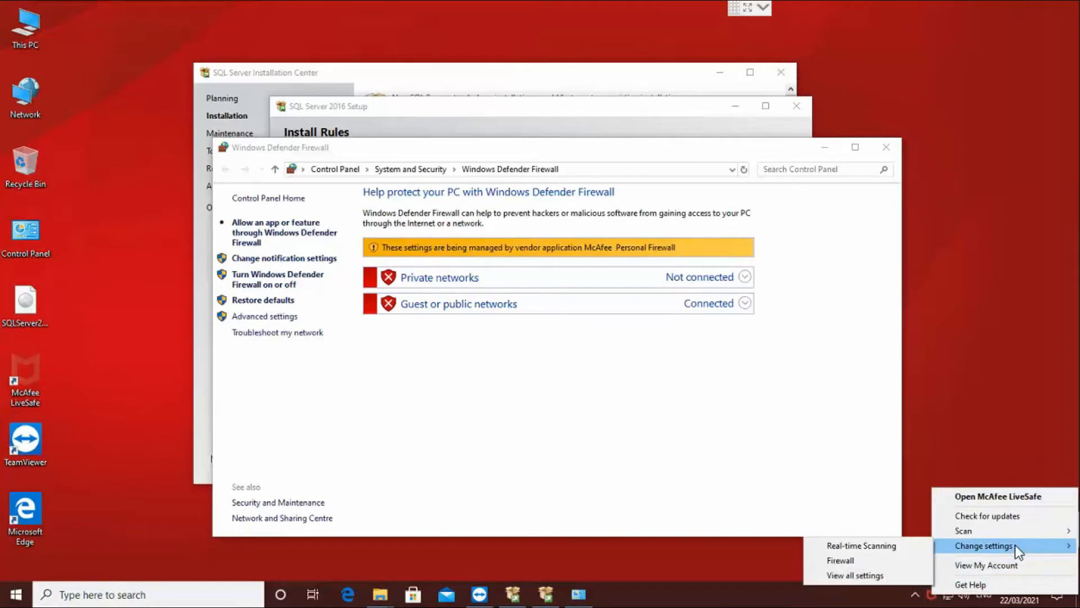
Turn off the McAfee firewall to resume in 30 minutes, then close McAfee and the firewall window.
{"action": "left_click", "coordinate": [864, 564]}
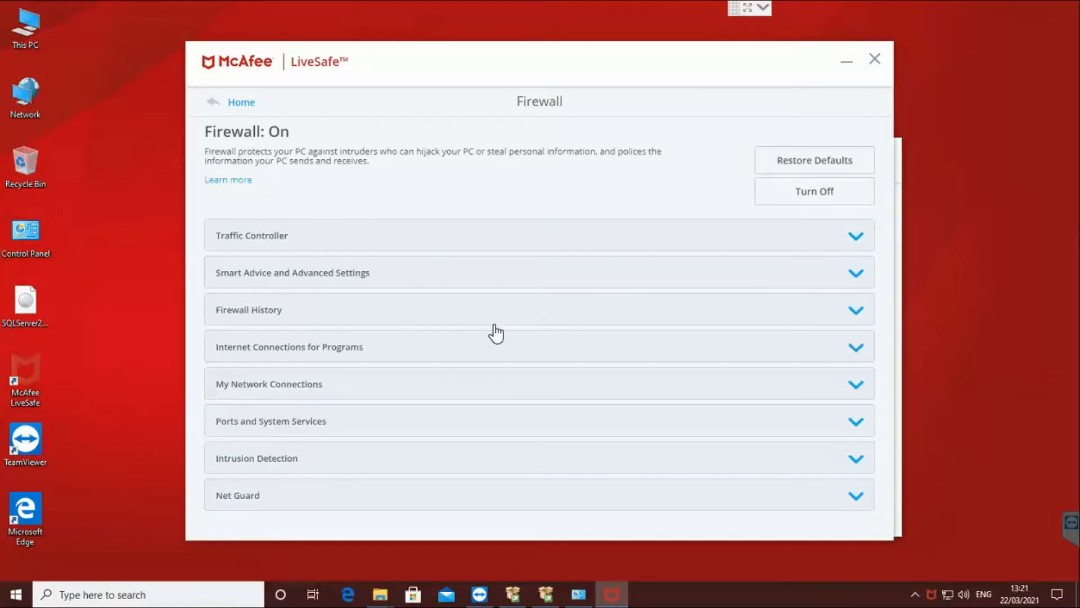
{"action": "left_click", "coordinate": [332, 246]}
{"action": "left_click", "coordinate": [360, 240]}
{"action": "left_click", "coordinate": [824, 203]}
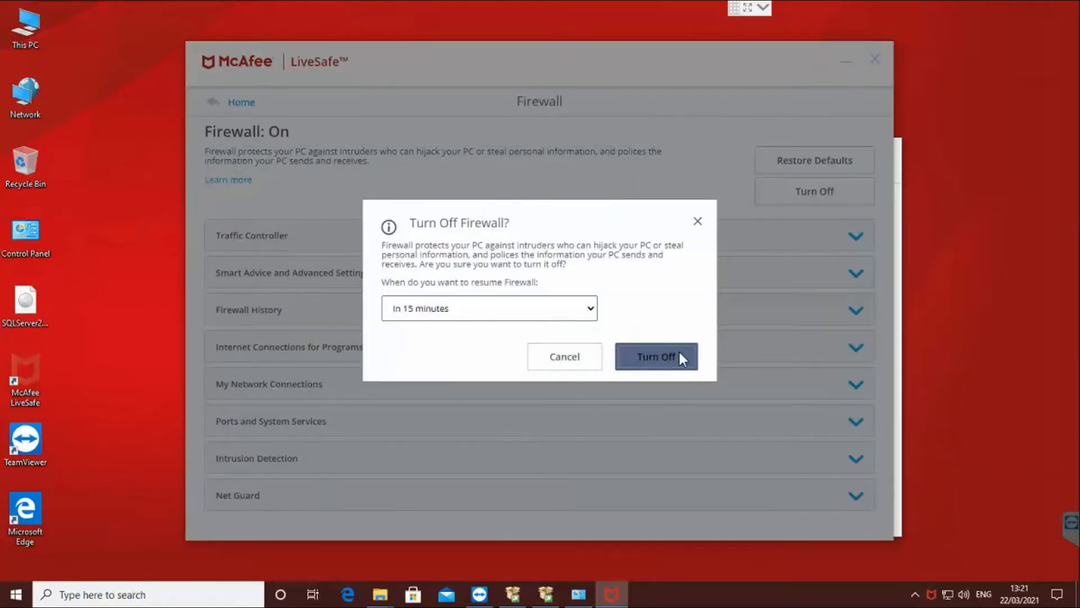
{"action": "left_click", "coordinate": [588, 306]}
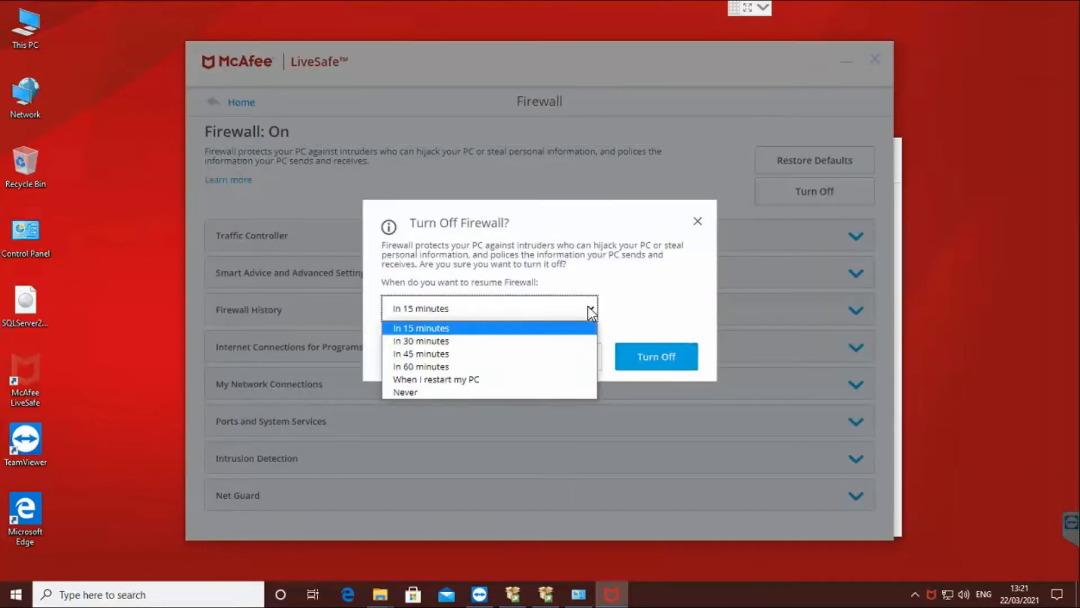
{"action": "left_click", "coordinate": [449, 341]}
{"action": "left_click", "coordinate": [647, 363]}
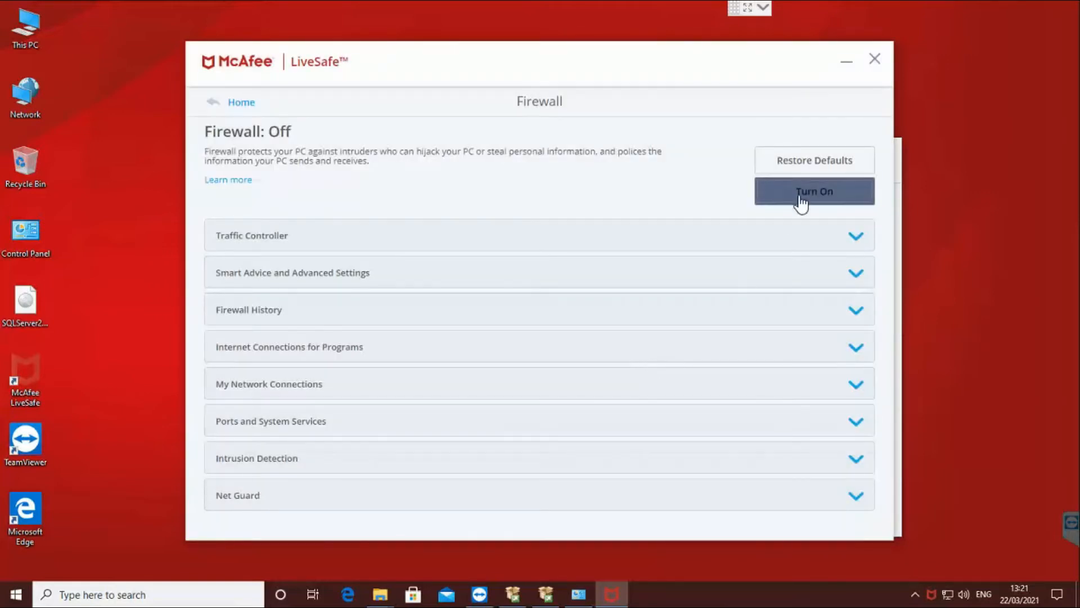
{"action": "left_click", "coordinate": [874, 61]}
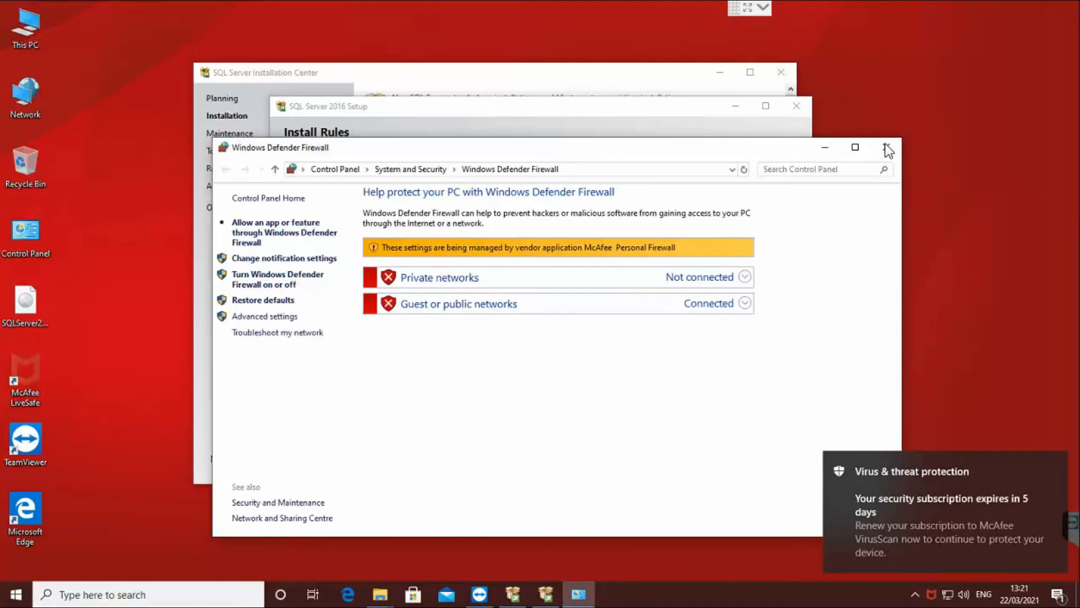
{"action": "left_click", "coordinate": [887, 148]}
{"action": "left_click", "coordinate": [782, 232]}
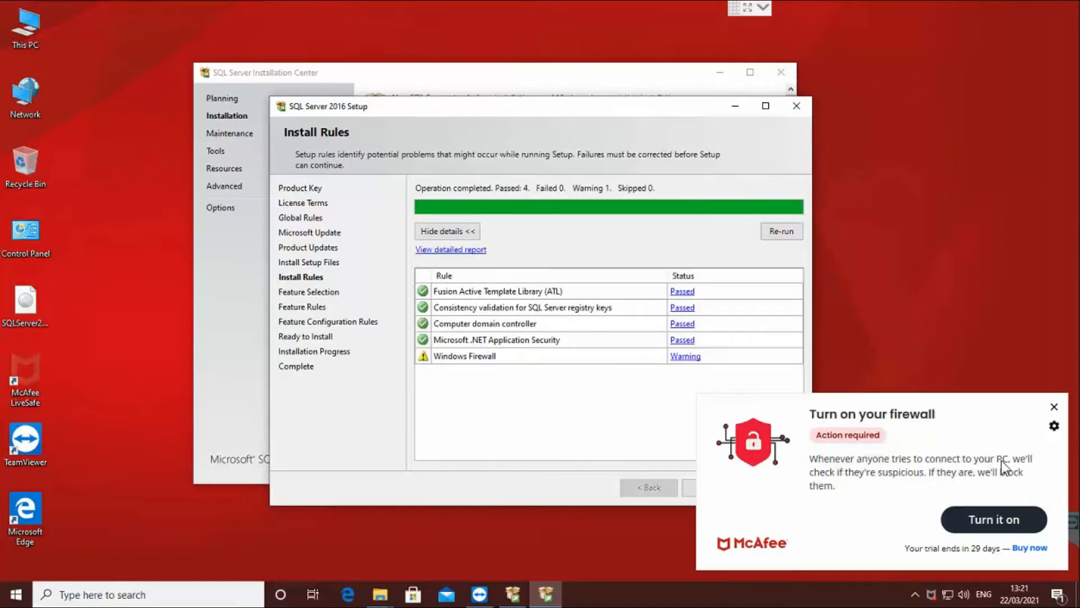
{"action": "left_click", "coordinate": [1054, 406]}
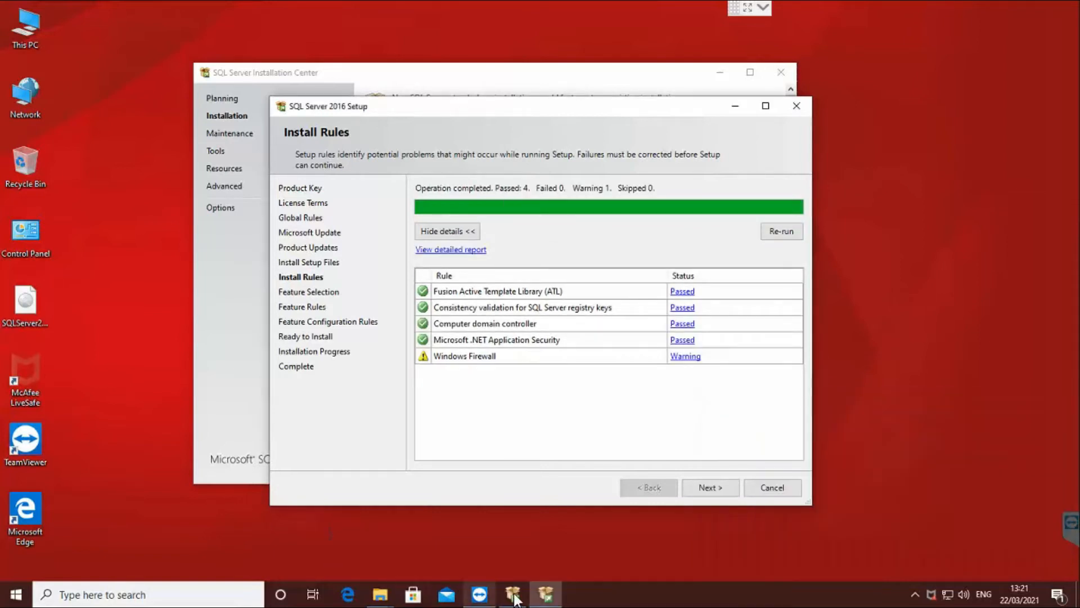
{"action": "left_click", "coordinate": [84, 549]}
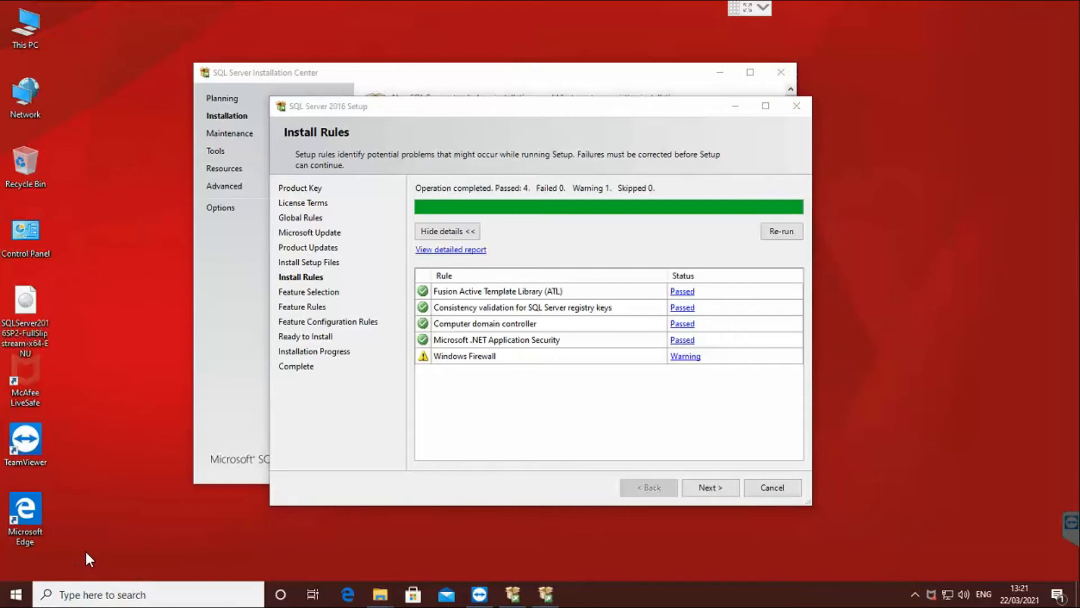
{"action": "left_click", "coordinate": [102, 588]}
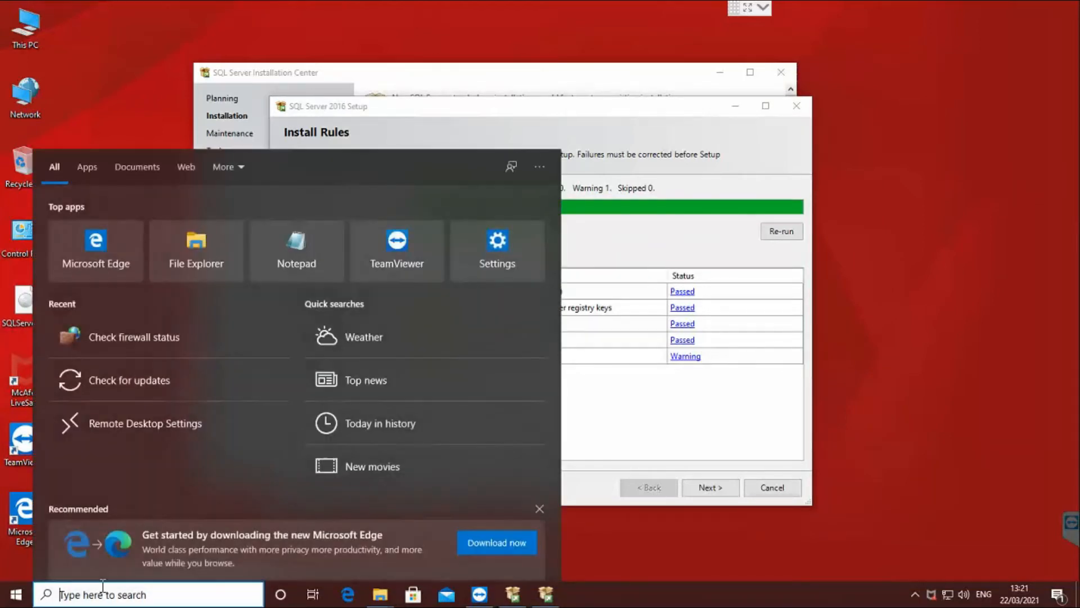
{"action": "type", "text": "chck"}
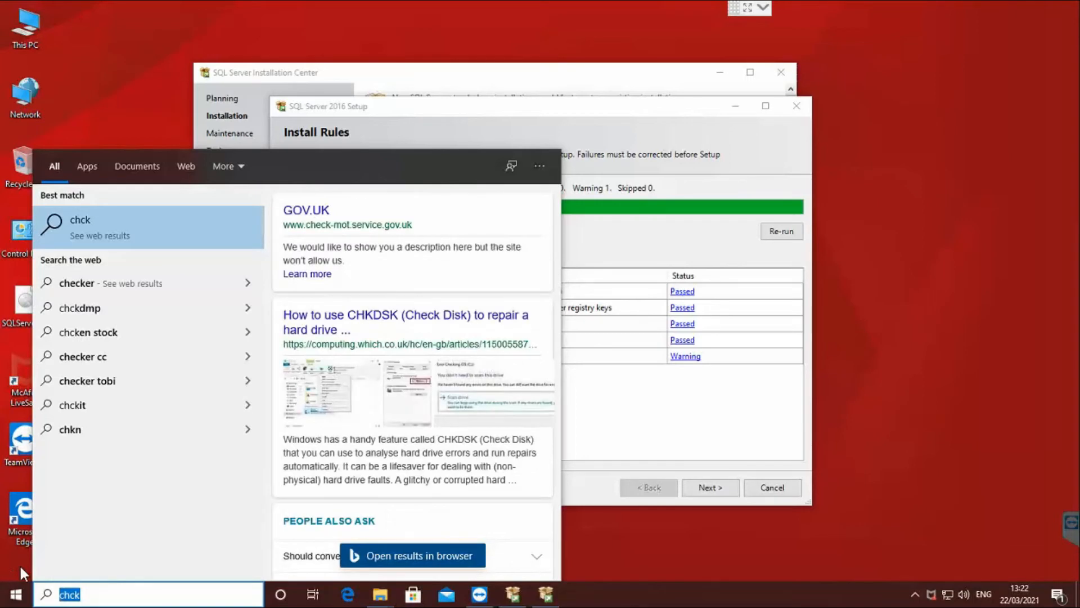
{"action": "type", "text": "check fi"}
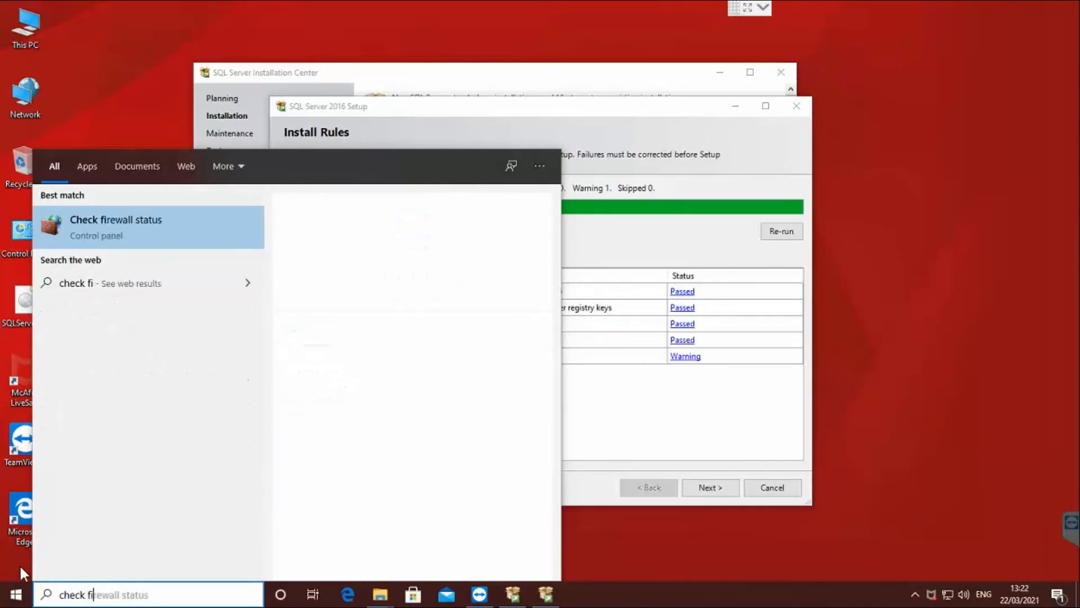
{"action": "type", "text": "re"}
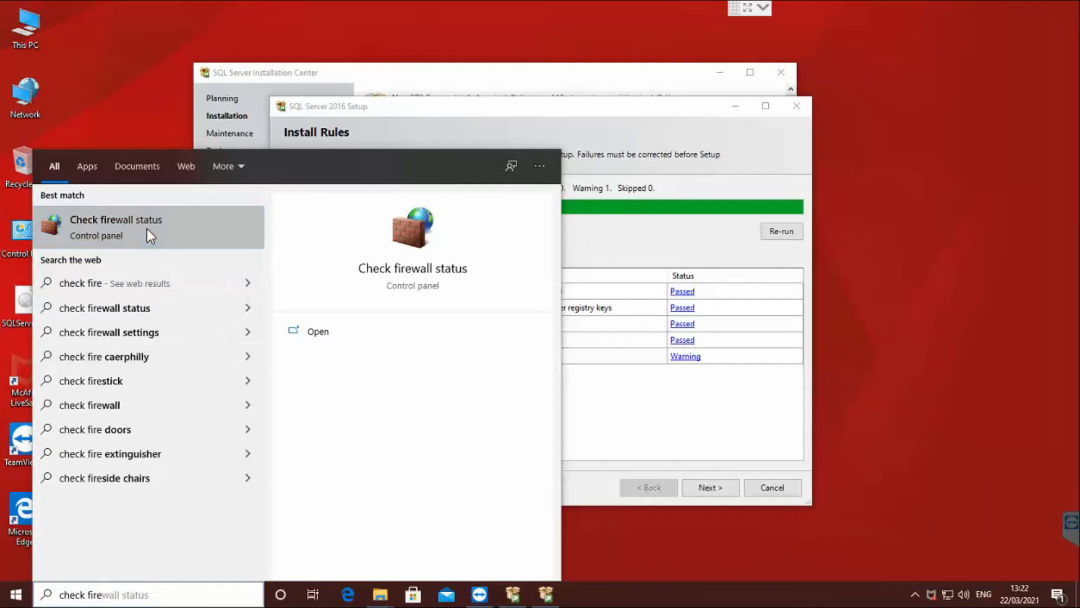
{"action": "left_click", "coordinate": [146, 228]}
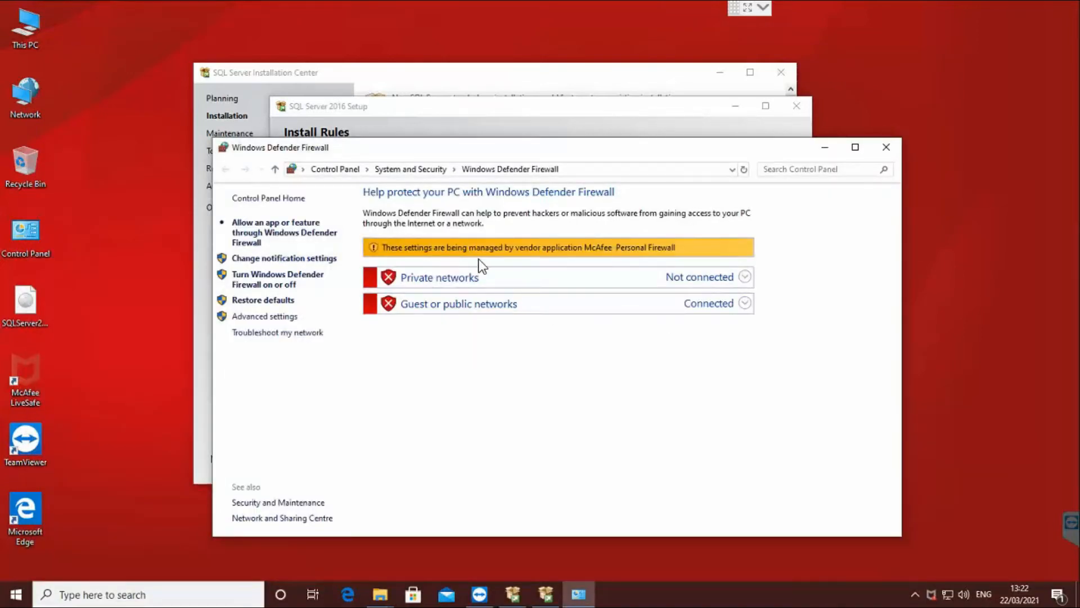
{"action": "left_click_drag", "start_coordinate": [461, 150], "coordinate": [505, 145]}
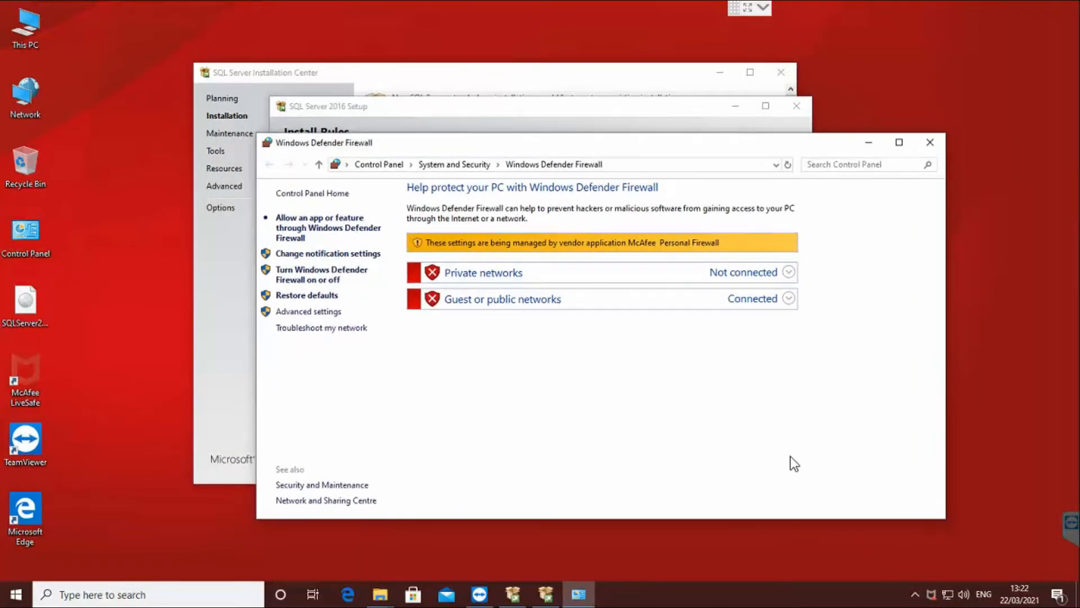
{"action": "left_click", "coordinate": [930, 143]}
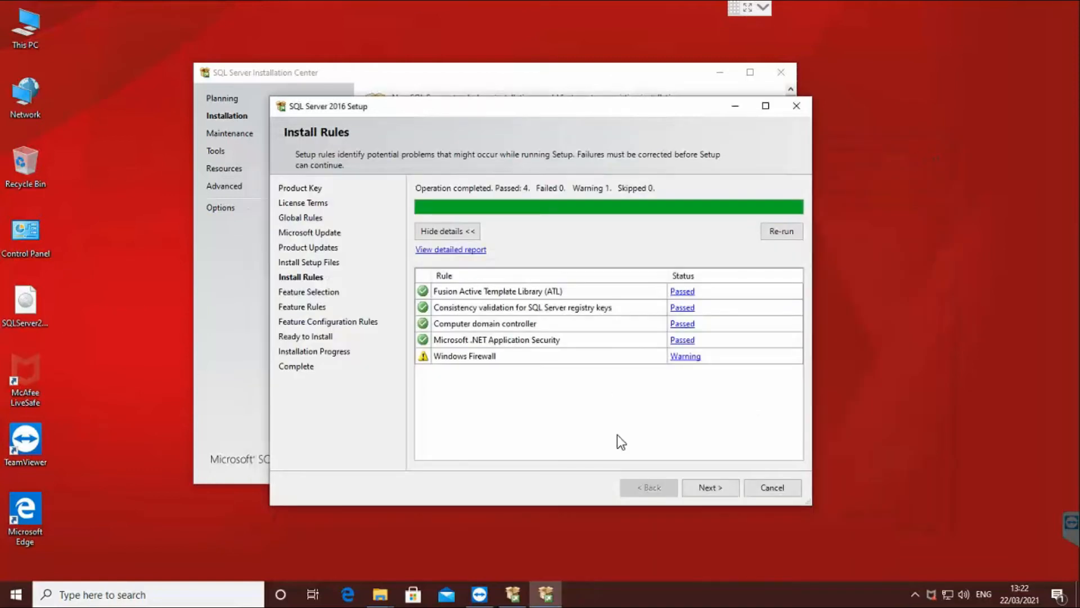
Tick Database Engine Services, SQL Server Replication, Analysis Services and Reporting Services - Native.
{"action": "left_click", "coordinate": [707, 488]}
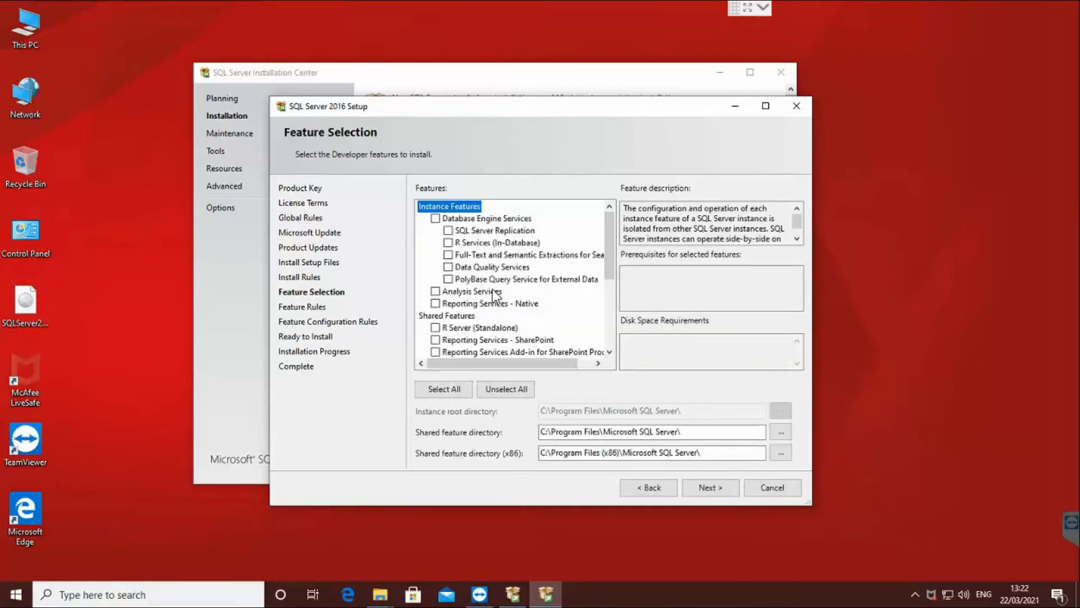
{"action": "left_click", "coordinate": [435, 219]}
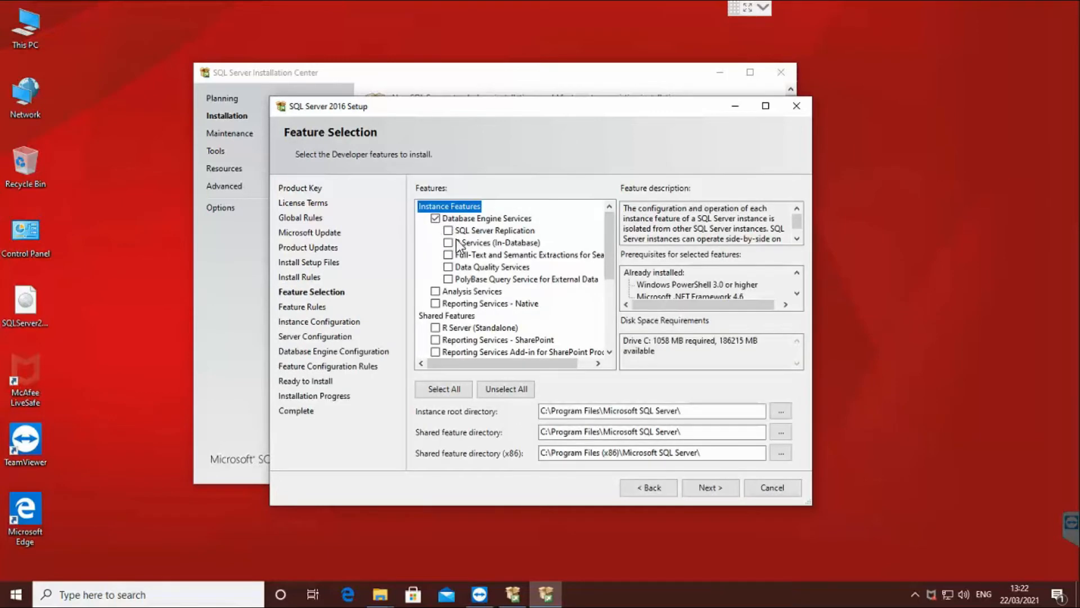
{"action": "left_click", "coordinate": [448, 231]}
{"action": "left_click", "coordinate": [436, 292]}
{"action": "left_click", "coordinate": [436, 304]}
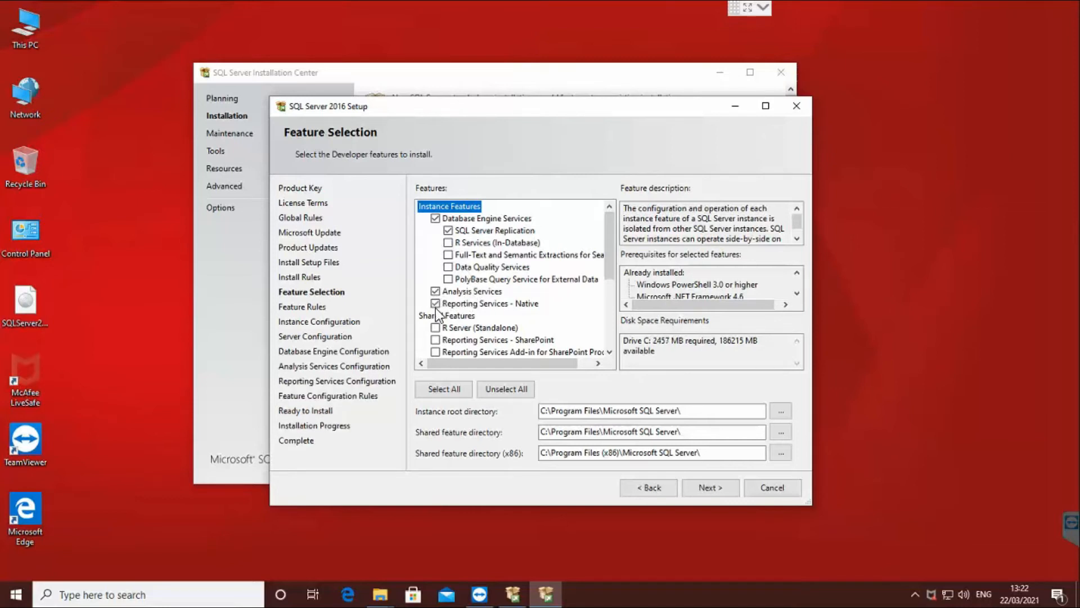
Re-select Reporting Services - Native, review its description, and continue to Instance Configuration.
{"action": "left_click_drag", "start_coordinate": [610, 276], "coordinate": [611, 296]}
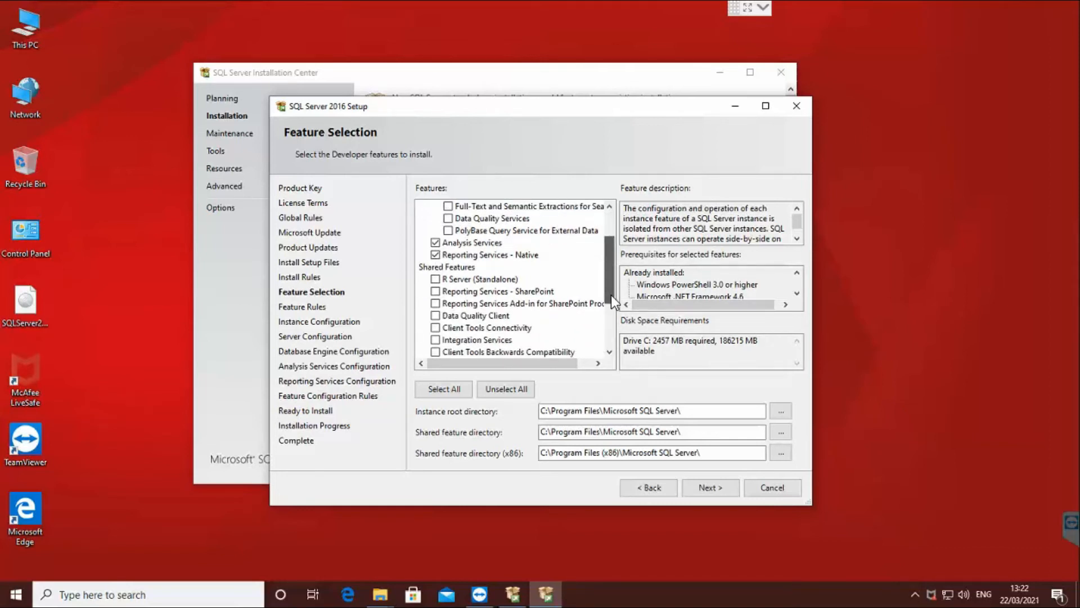
{"action": "left_click", "coordinate": [436, 255]}
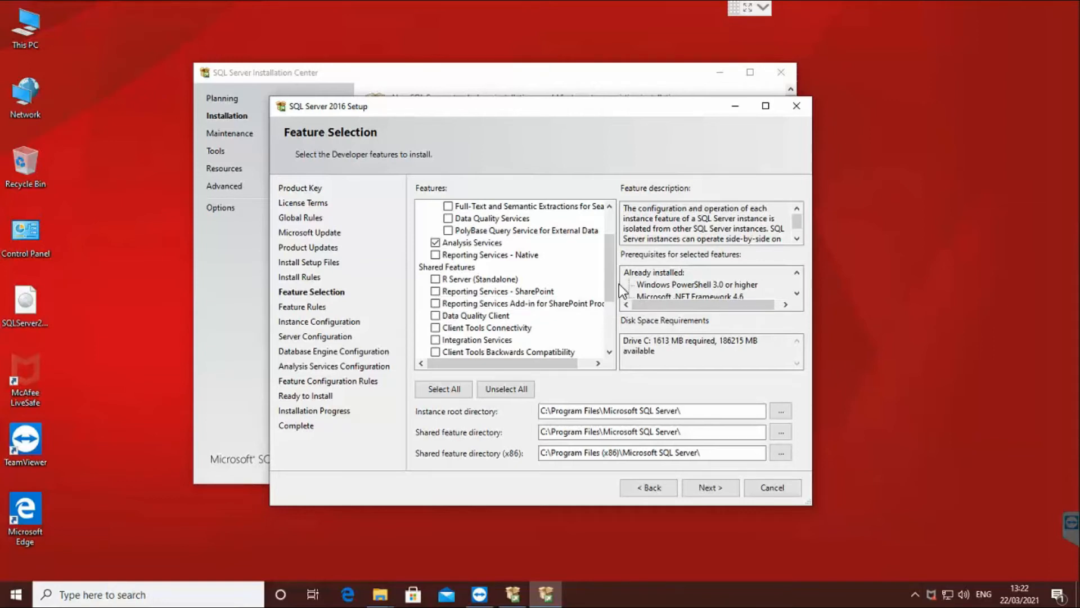
{"action": "scroll", "coordinate": [615, 301], "scroll_direction": "down", "scroll_amount": 1}
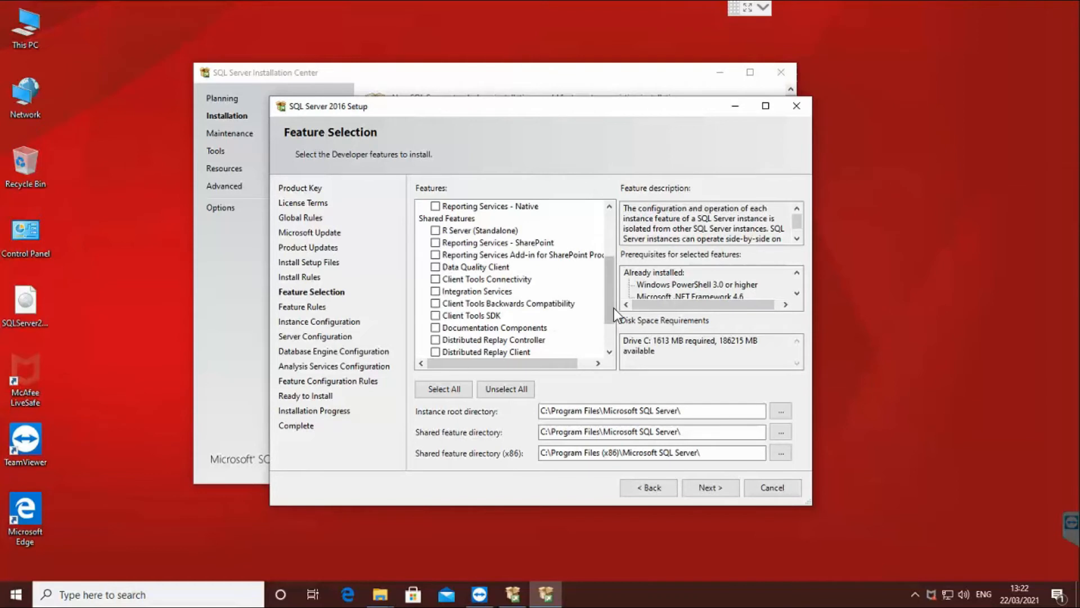
{"action": "scroll", "coordinate": [612, 332], "scroll_direction": "down", "scroll_amount": 1}
{"action": "left_click_drag", "start_coordinate": [606, 327], "coordinate": [608, 264]}
{"action": "left_click", "coordinate": [434, 279]}
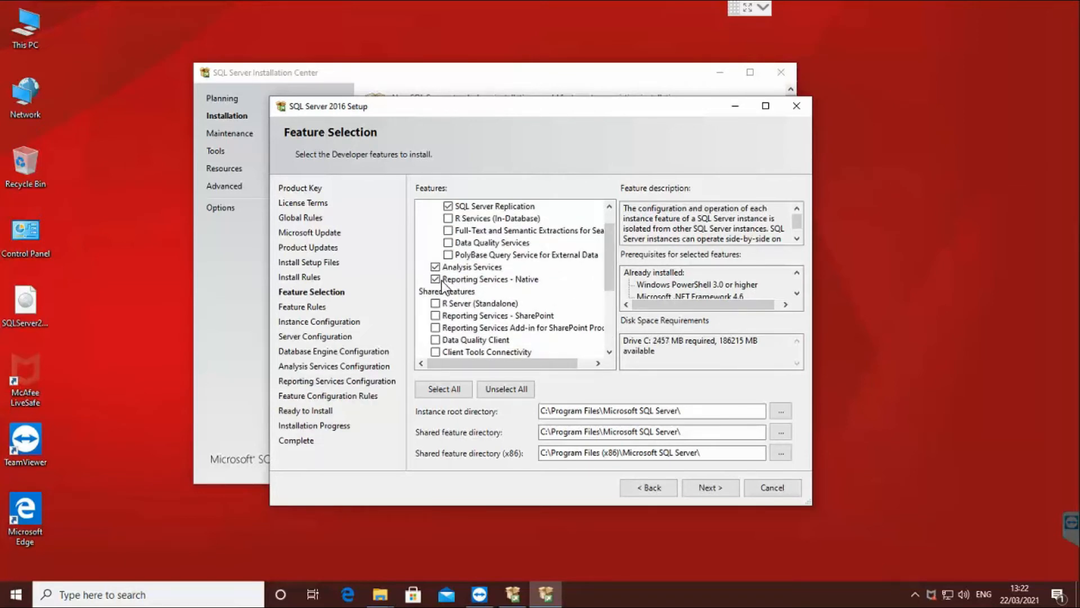
{"action": "left_click", "coordinate": [515, 280]}
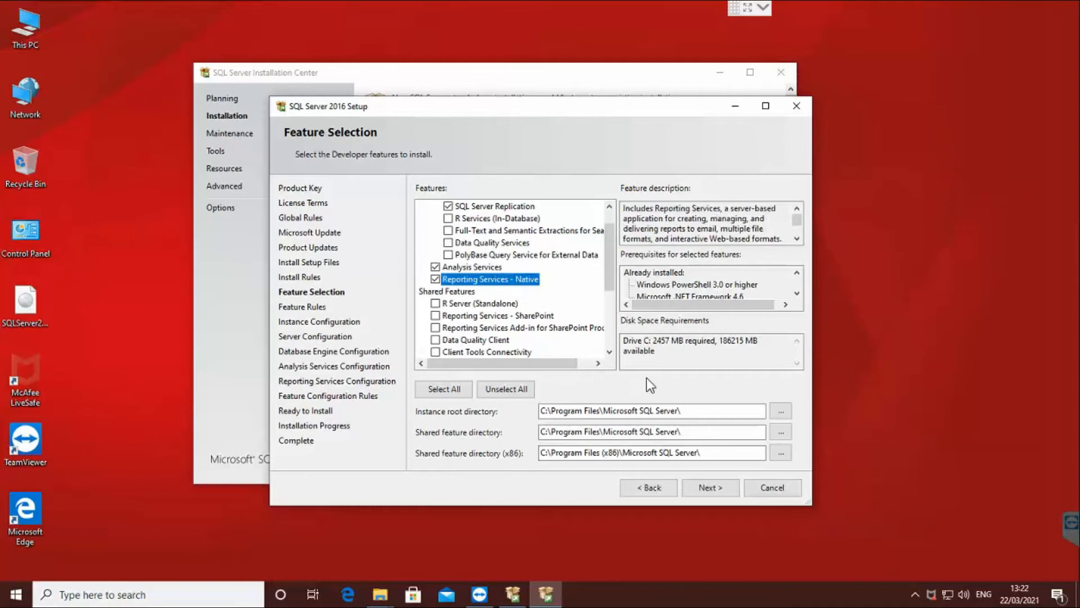
{"action": "left_click", "coordinate": [705, 490]}
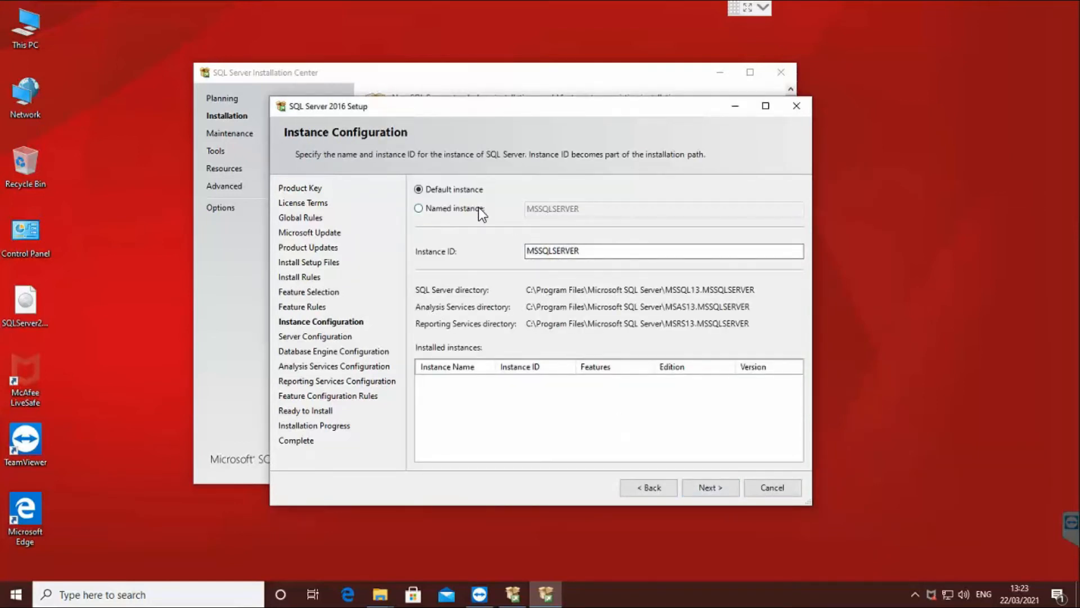
Keep the default MSSQLSERVER instance and open the computer's System properties from This PC.
{"action": "right_click", "coordinate": [27, 27]}
{"action": "left_click", "coordinate": [113, 228]}
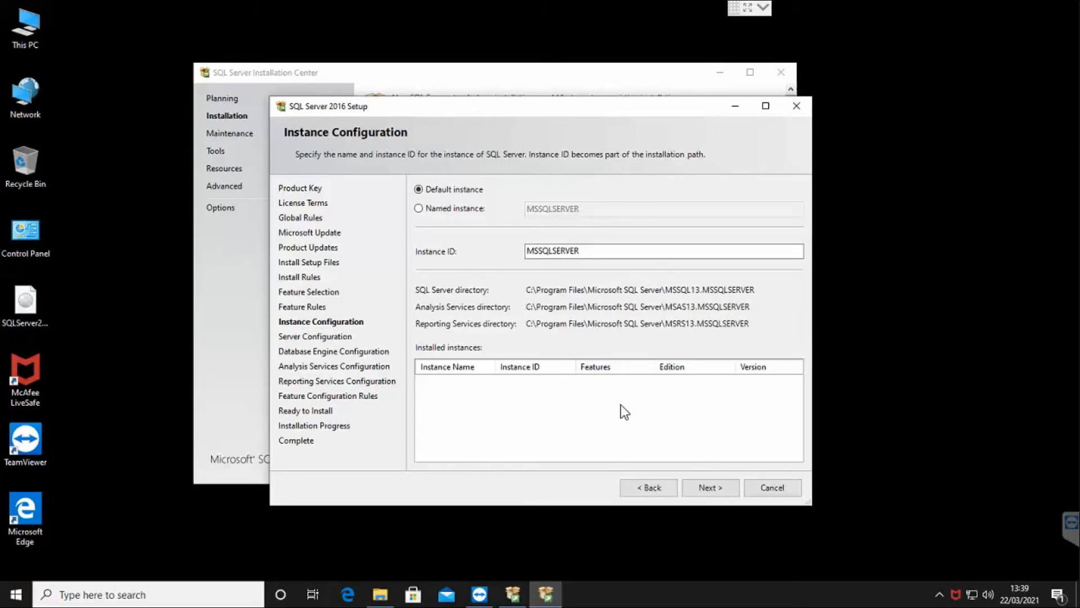
{"action": "right_click", "coordinate": [9, 18]}
Check the basic system information, close it, and accept the default MSSQLSERVER instance in Setup.
{"action": "left_click", "coordinate": [105, 213]}
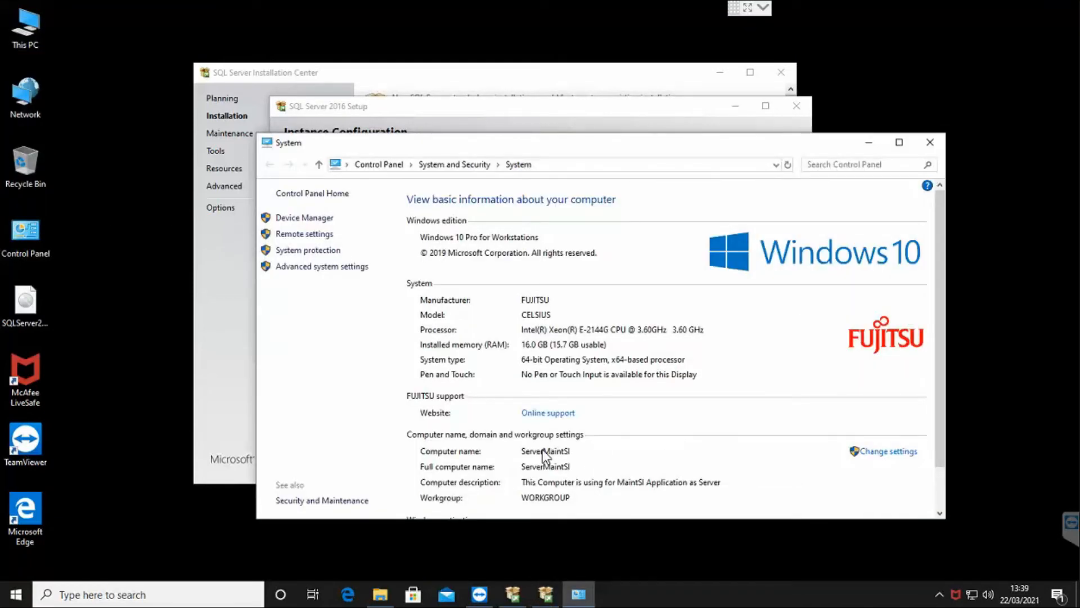
{"action": "left_click", "coordinate": [930, 143]}
{"action": "left_click", "coordinate": [711, 488]}
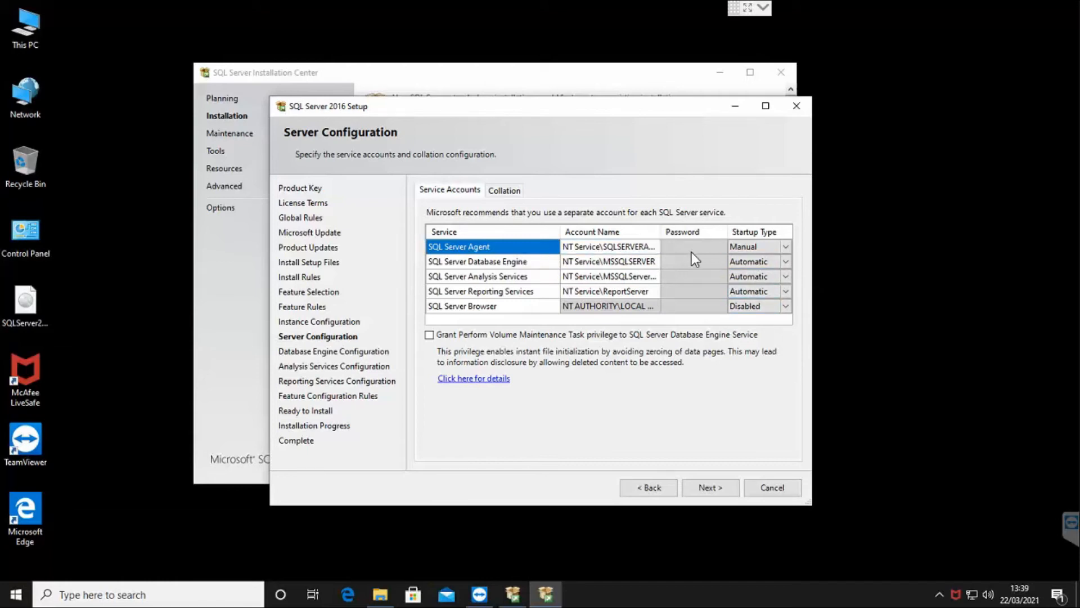
Move Setup aside and open the Collation tab showing Latin1_General_CI_AS for both services.
{"action": "left_click_drag", "start_coordinate": [672, 113], "coordinate": [729, 119]}
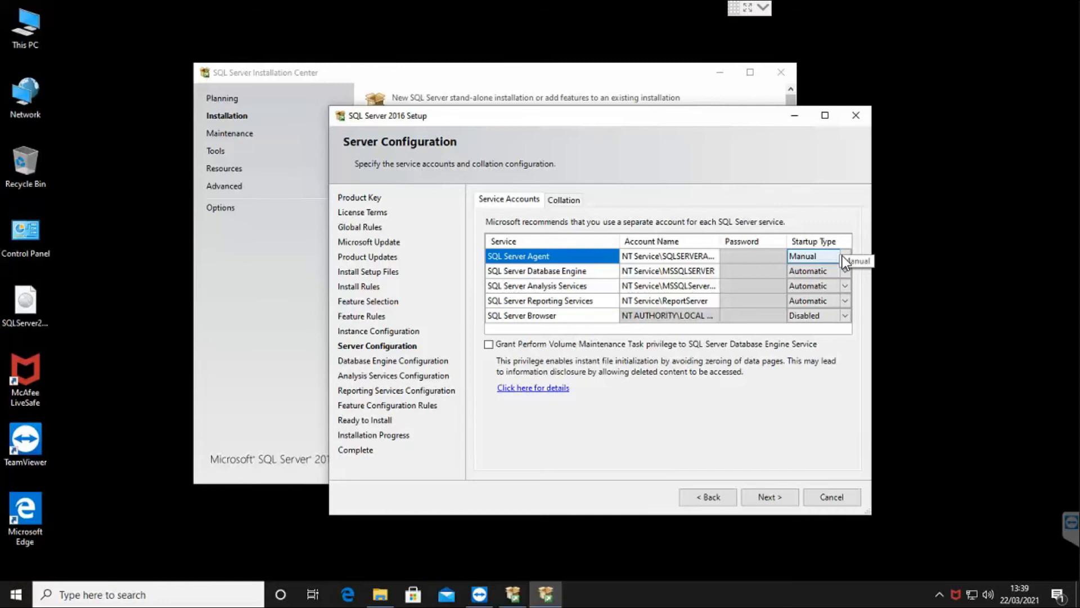
{"action": "left_click", "coordinate": [564, 201]}
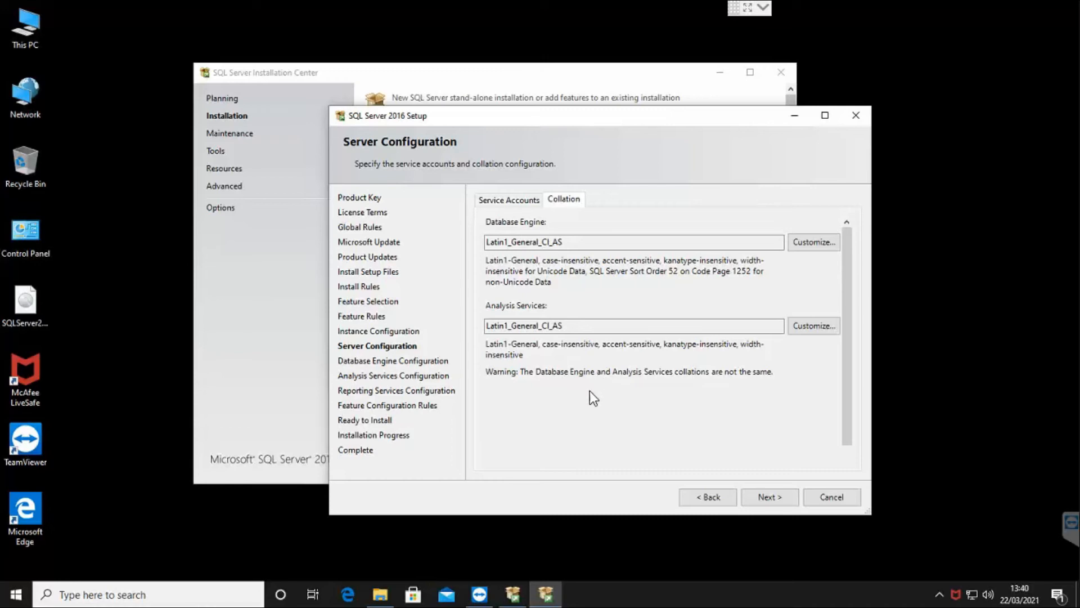
Set the Database Engine collation to SQL_Latin1_General_CP1_CI_AS.
{"action": "key", "text": "alt"}
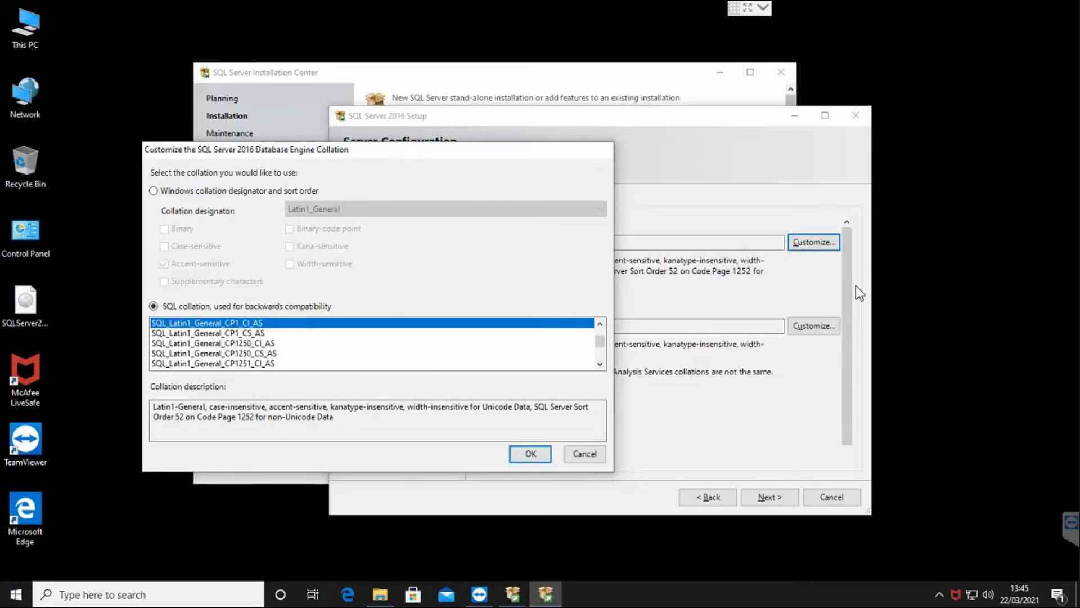
{"action": "left_click_drag", "start_coordinate": [333, 147], "coordinate": [489, 111]}
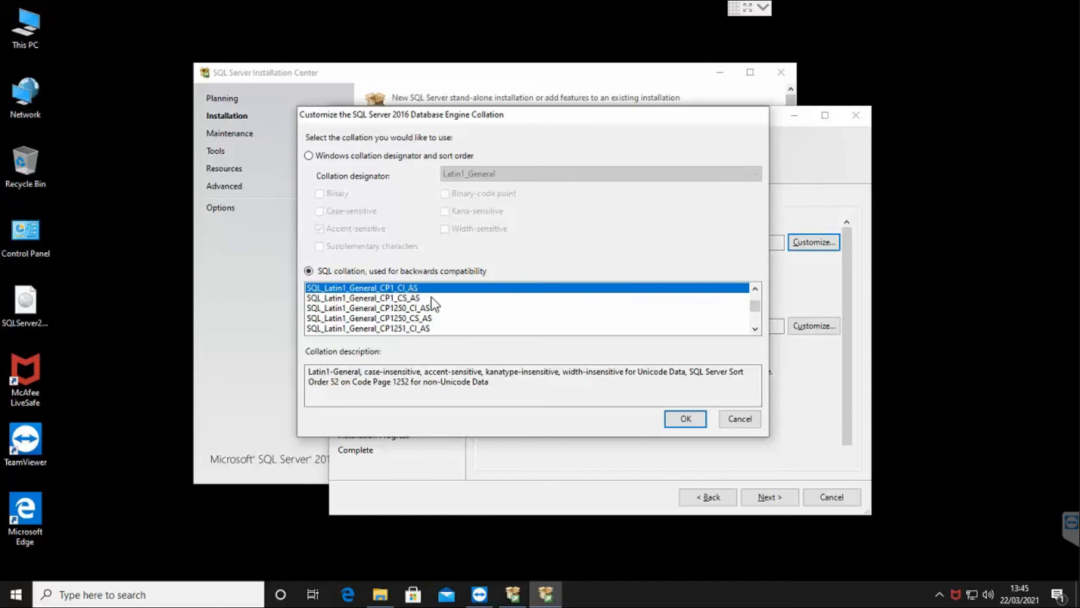
{"action": "left_click", "coordinate": [682, 421]}
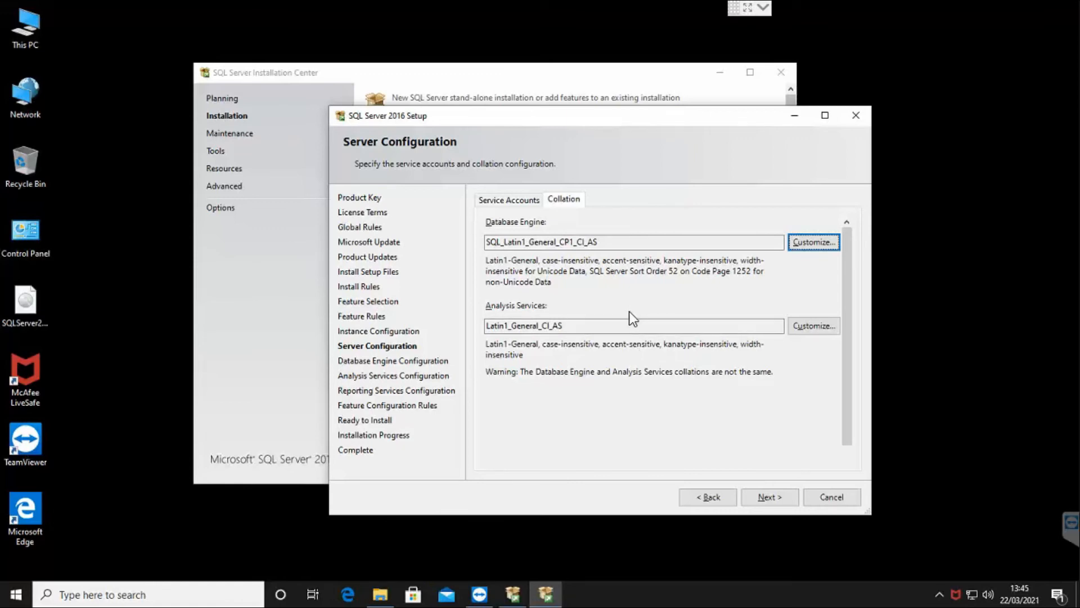
Leave the Analysis Services collation unchanged and continue to Database Engine Configuration.
{"action": "left_click", "coordinate": [805, 326]}
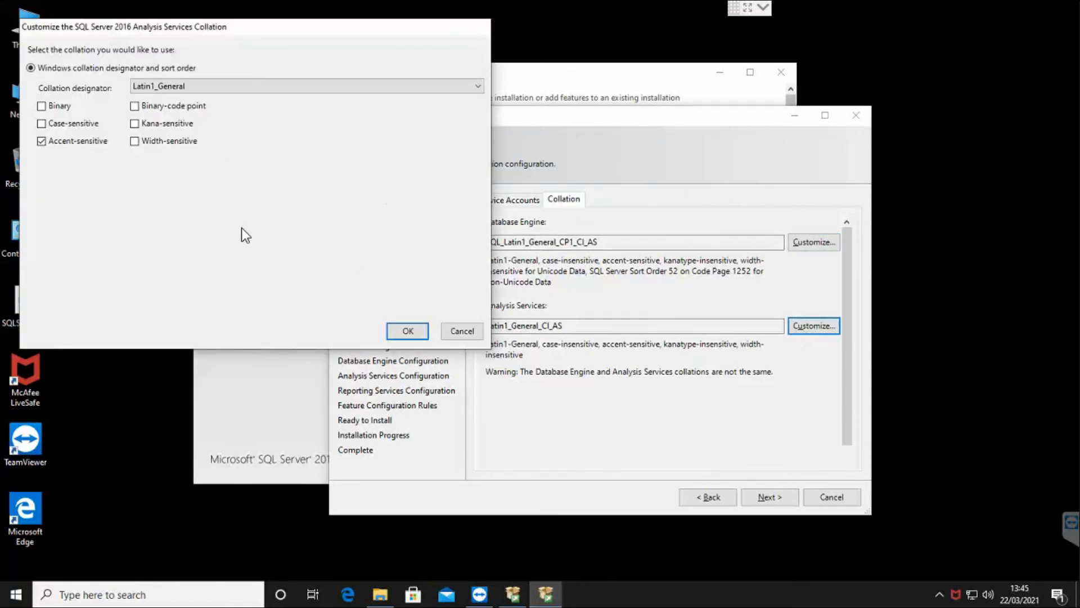
{"action": "left_click", "coordinate": [241, 87]}
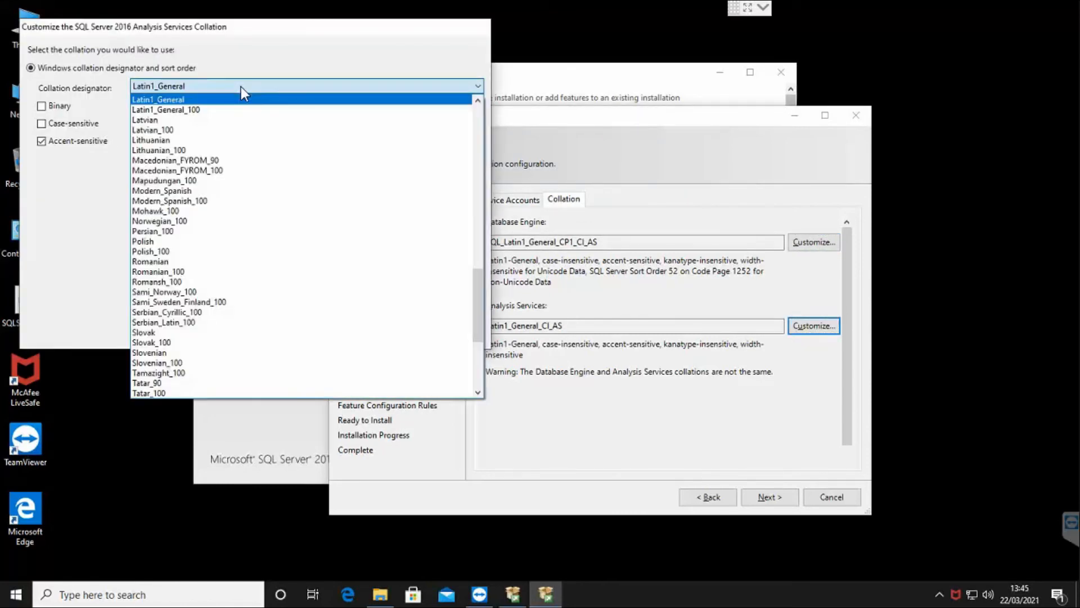
{"action": "left_click_drag", "start_coordinate": [479, 283], "coordinate": [449, 65]}
{"action": "left_click", "coordinate": [448, 69]}
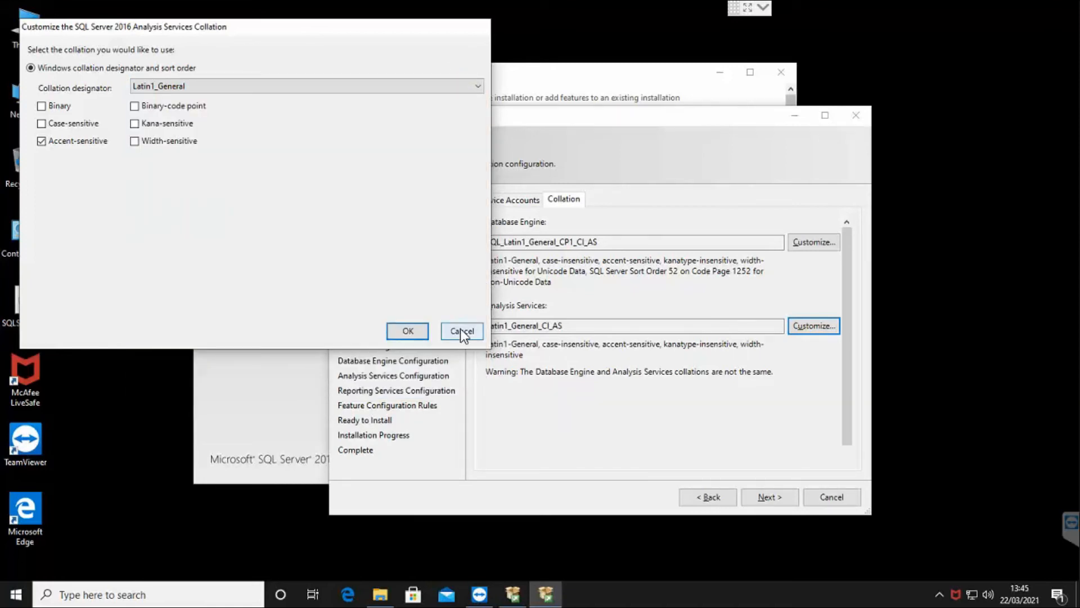
{"action": "left_click", "coordinate": [461, 330]}
{"action": "left_click", "coordinate": [769, 500]}
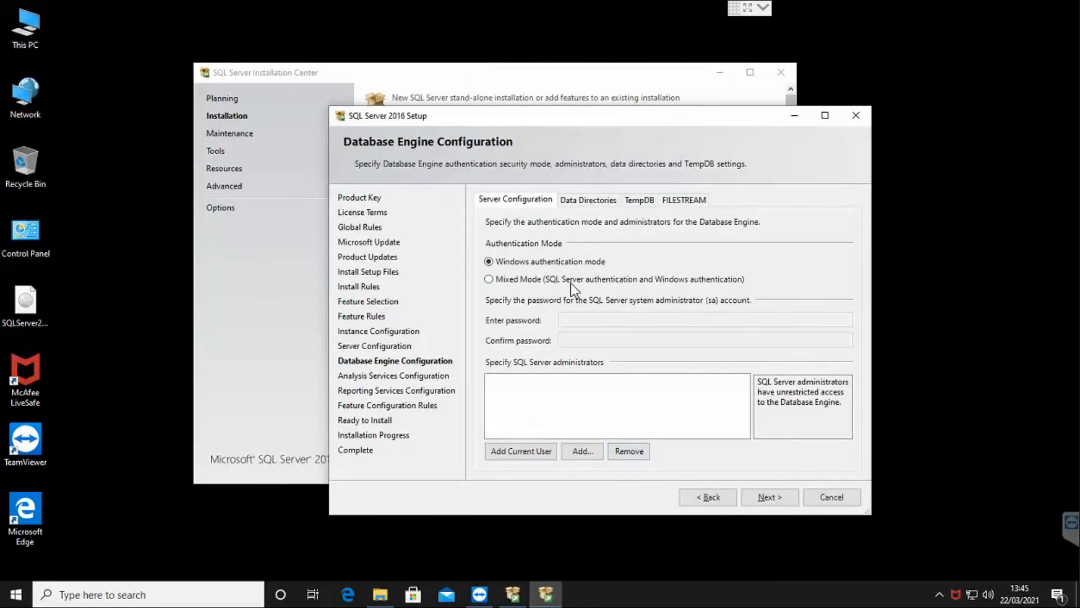
Switch Database Engine authentication to Mixed Mode, enter and confirm the sa password, and add the current user as administrator.
{"action": "left_click", "coordinate": [570, 280]}
{"action": "left_click", "coordinate": [591, 319]}
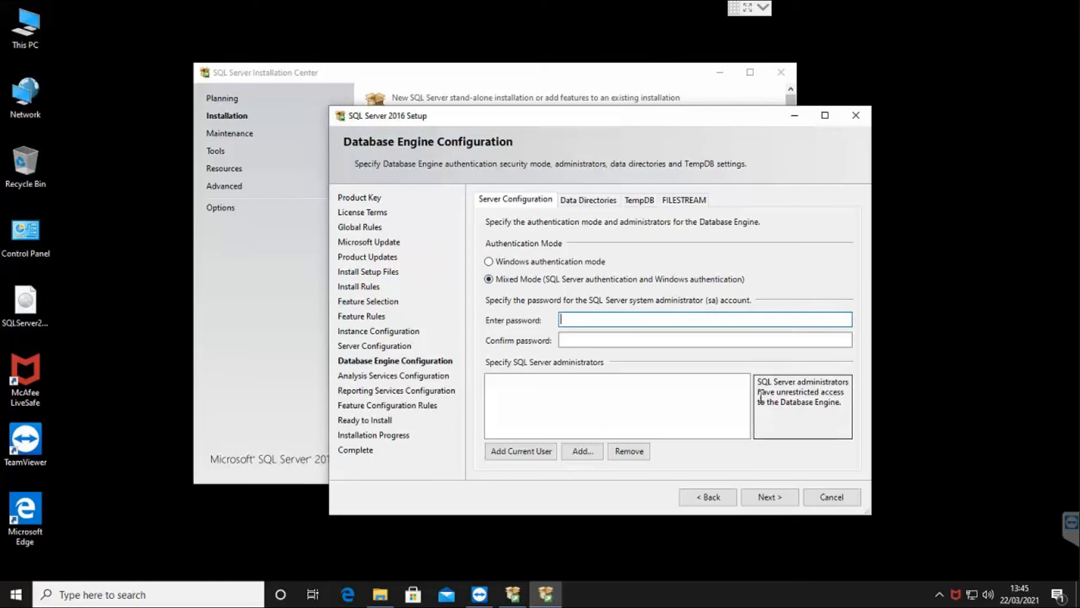
{"action": "type", "text": "Password1"}
{"action": "key", "text": "Tab"}
{"action": "type", "text": "Password"}
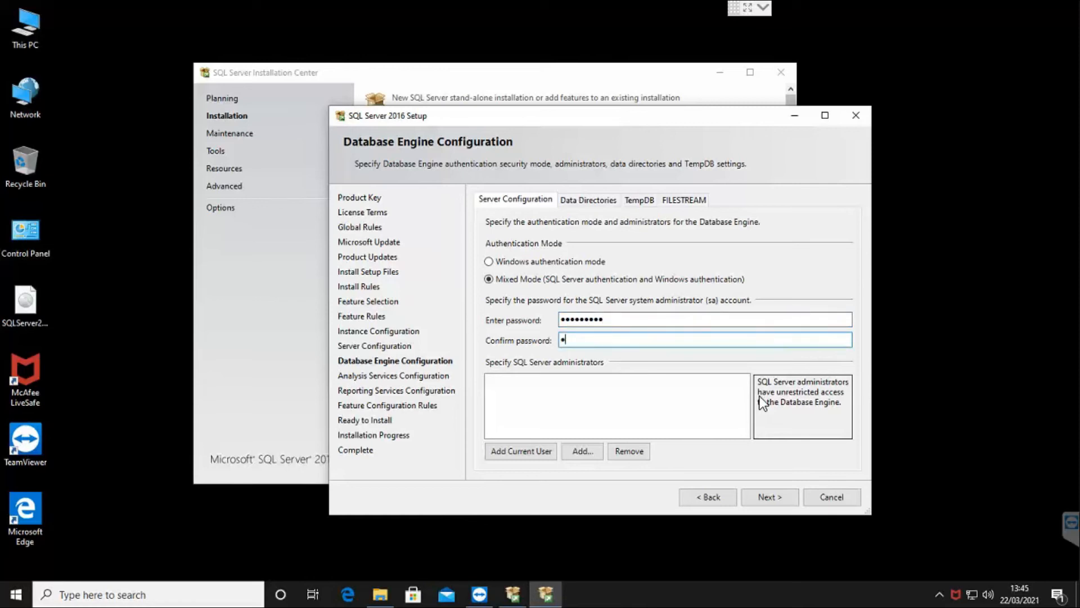
{"action": "type", "text": "1"}
{"action": "left_click", "coordinate": [528, 455]}
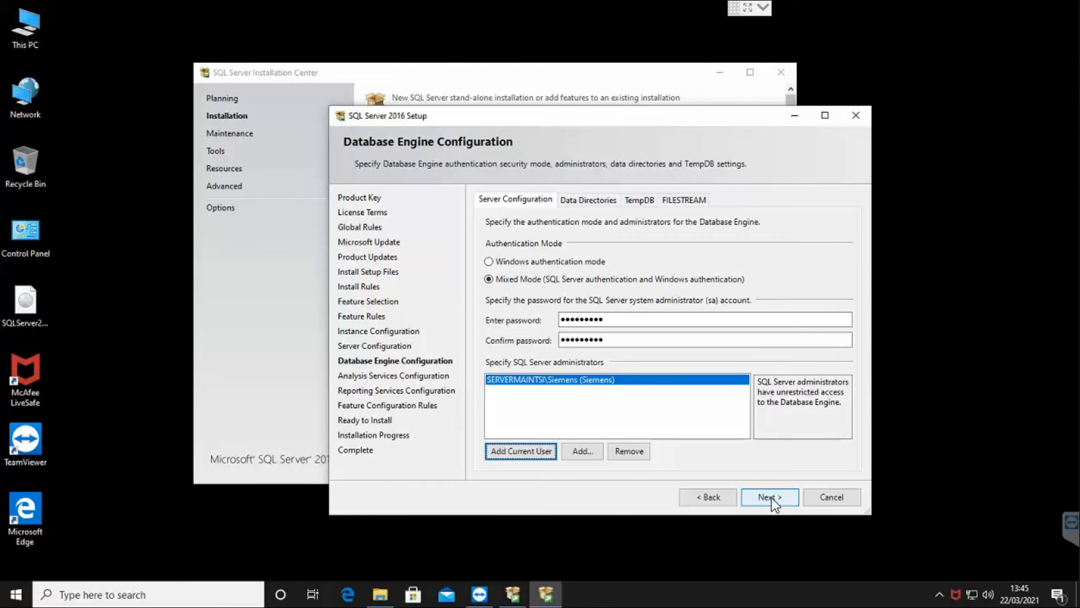
Review the Data Directories backup path and the TempDB and FILESTREAM settings, then continue to Analysis Services.
{"action": "left_click", "coordinate": [586, 199]}
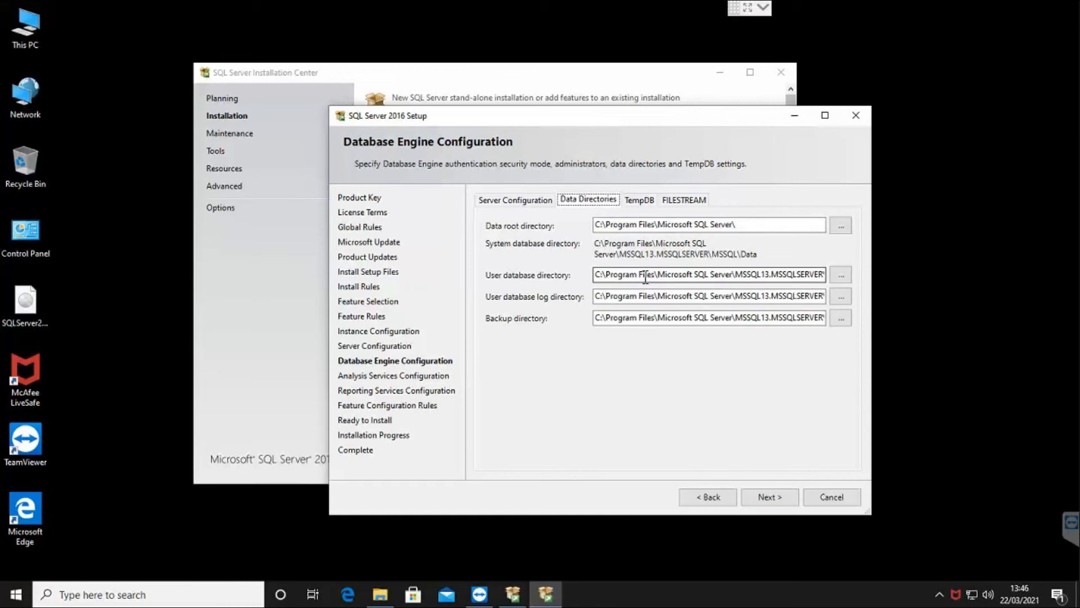
{"action": "left_click", "coordinate": [708, 316]}
{"action": "left_click", "coordinate": [654, 318]}
{"action": "left_click_drag", "start_coordinate": [654, 323], "coordinate": [693, 292]}
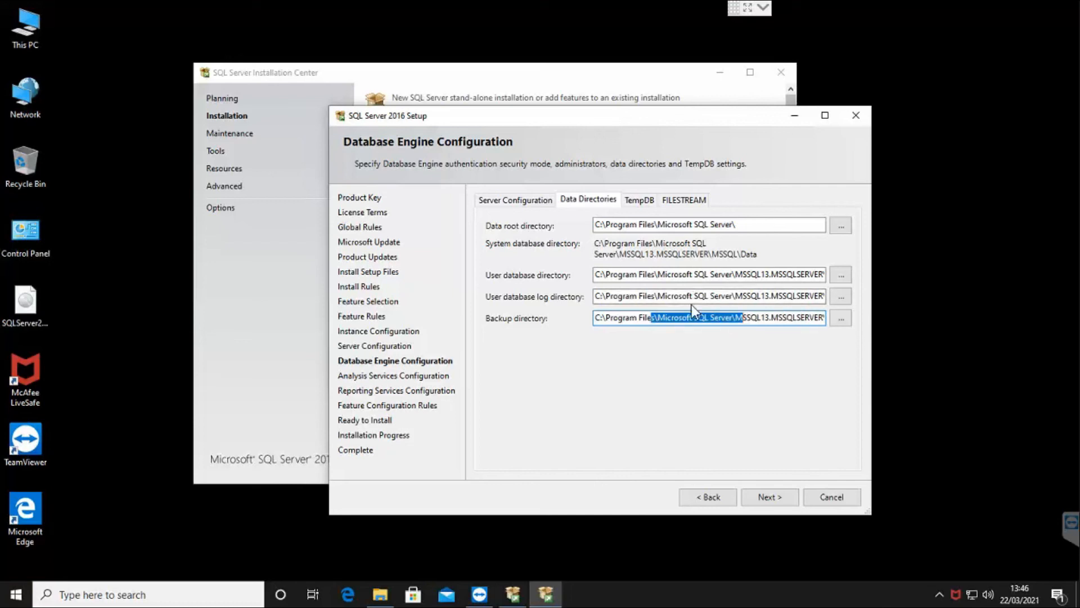
{"action": "left_click", "coordinate": [694, 325]}
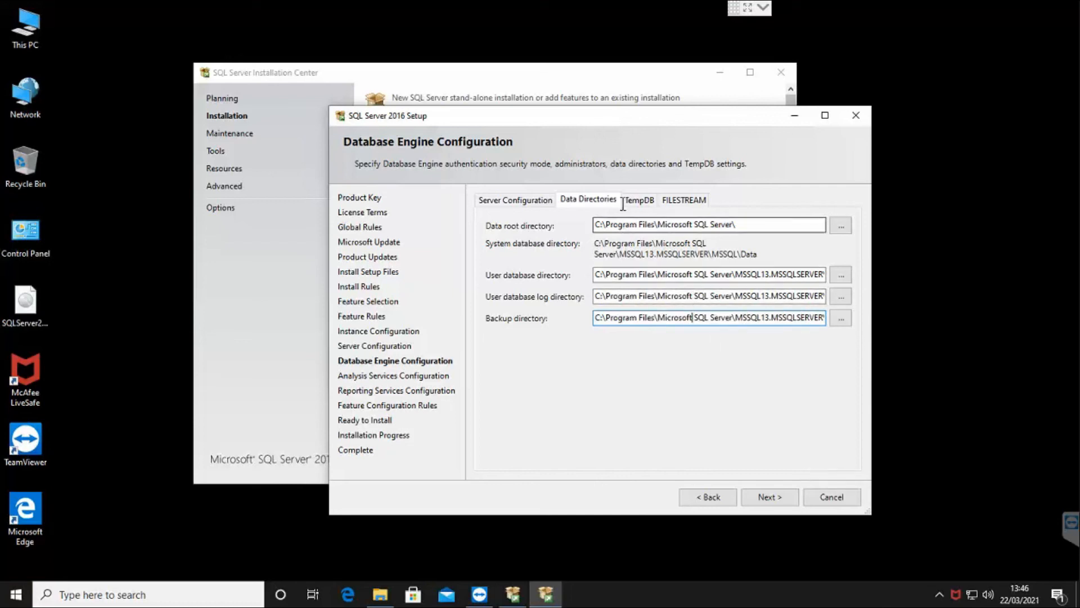
{"action": "left_click", "coordinate": [648, 202]}
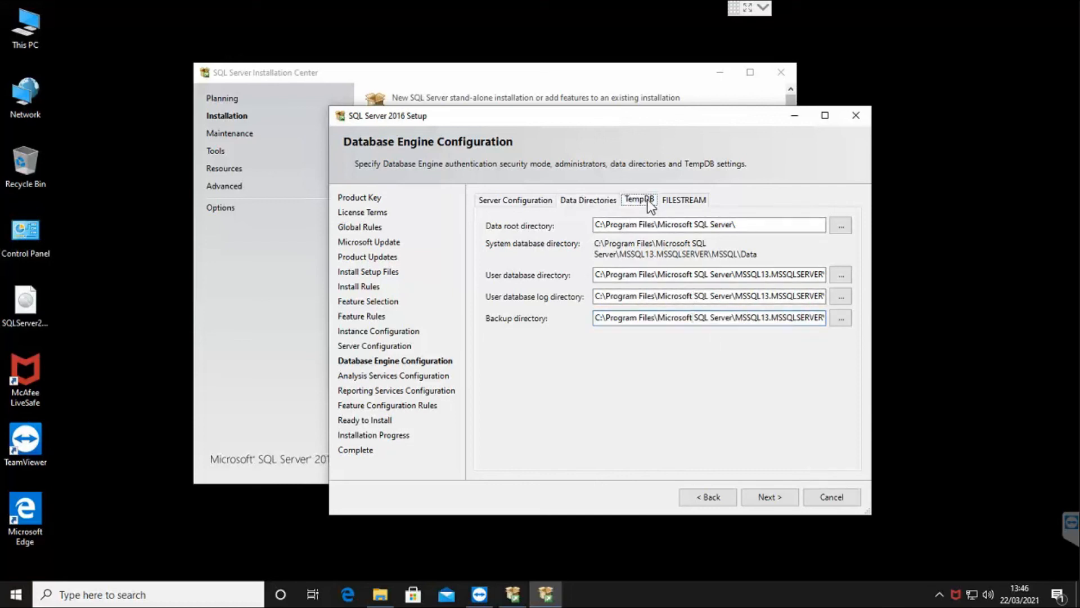
{"action": "left_click", "coordinate": [679, 200]}
{"action": "left_click", "coordinate": [526, 200]}
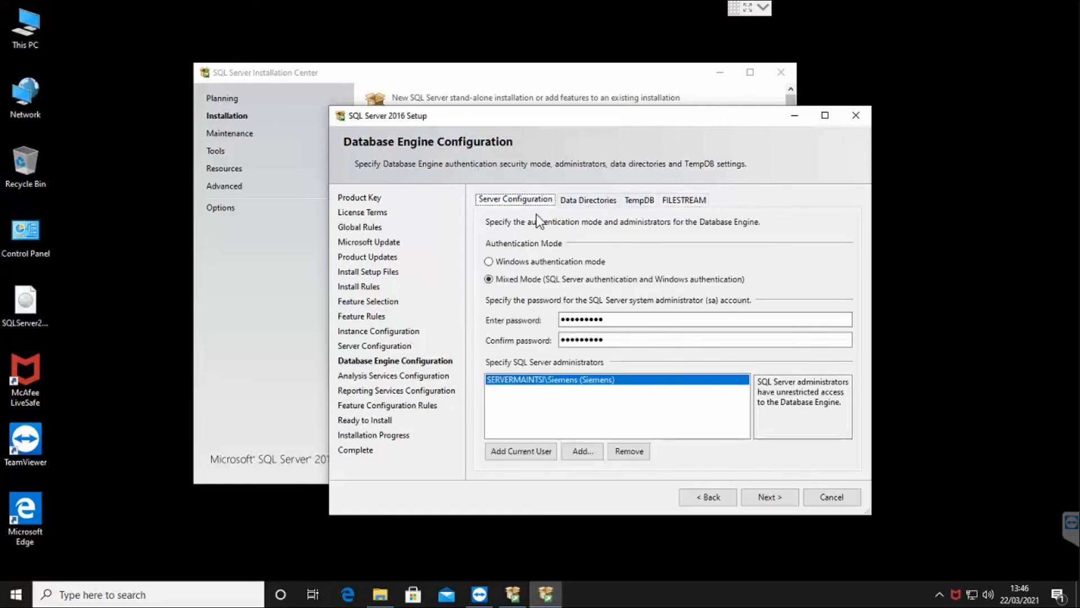
{"action": "left_click", "coordinate": [763, 498]}
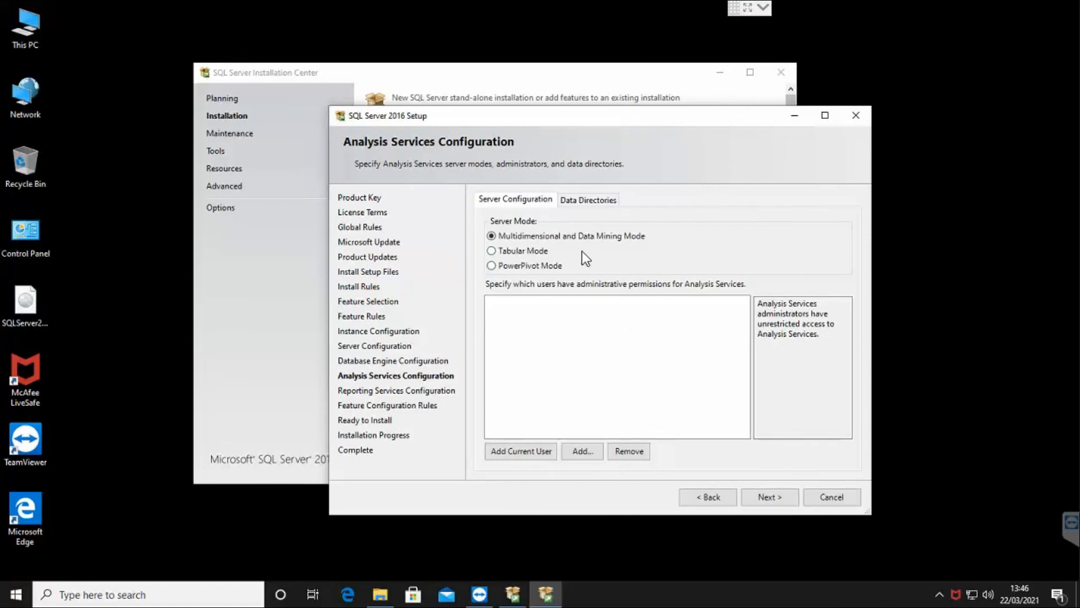
Add the current user as Analysis Services administrator, accept Reporting Services defaults, install, and close the completed wizard.
{"action": "left_click", "coordinate": [549, 455]}
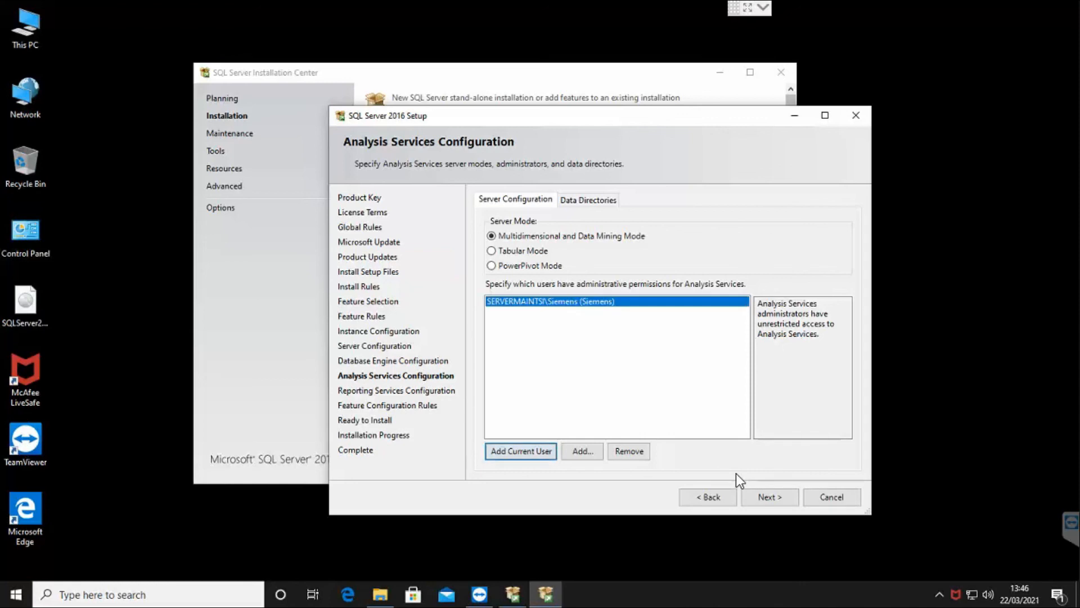
{"action": "left_click", "coordinate": [758, 496]}
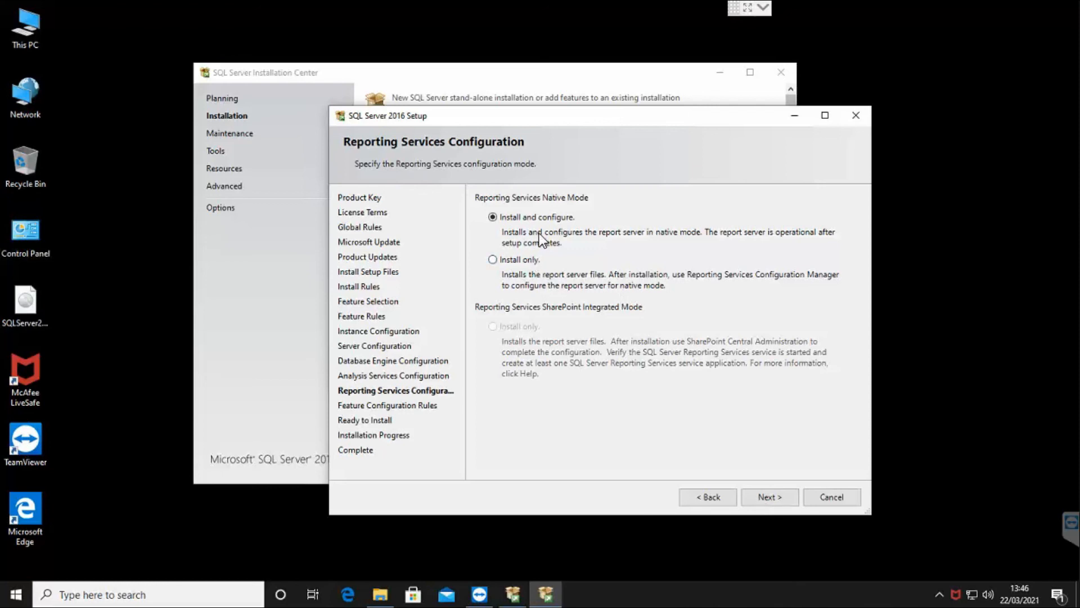
{"action": "left_click", "coordinate": [781, 495]}
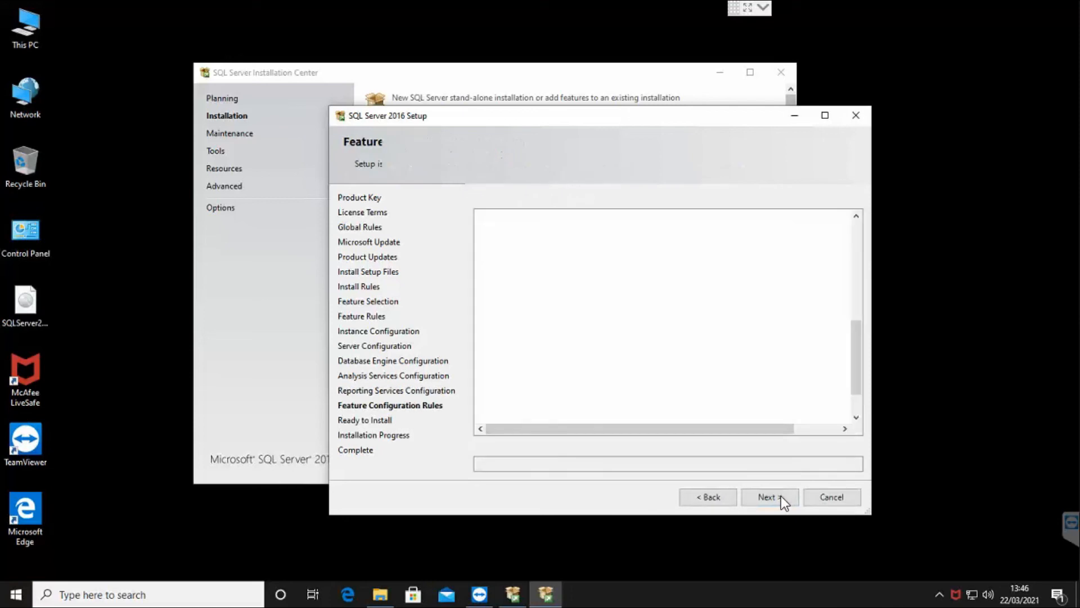
{"action": "left_click", "coordinate": [779, 495]}
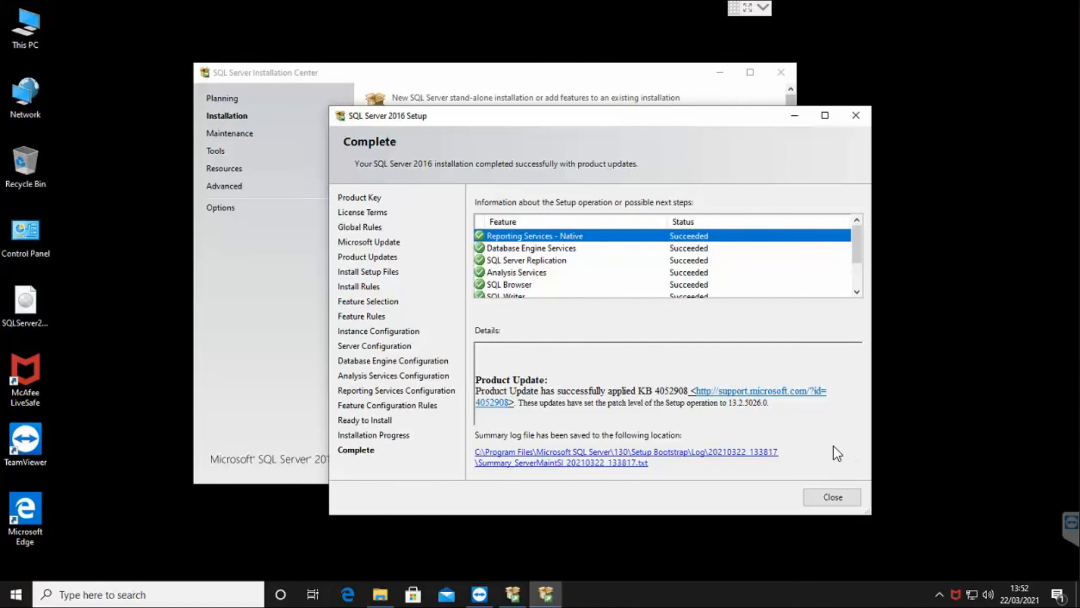
{"action": "left_click", "coordinate": [833, 497]}
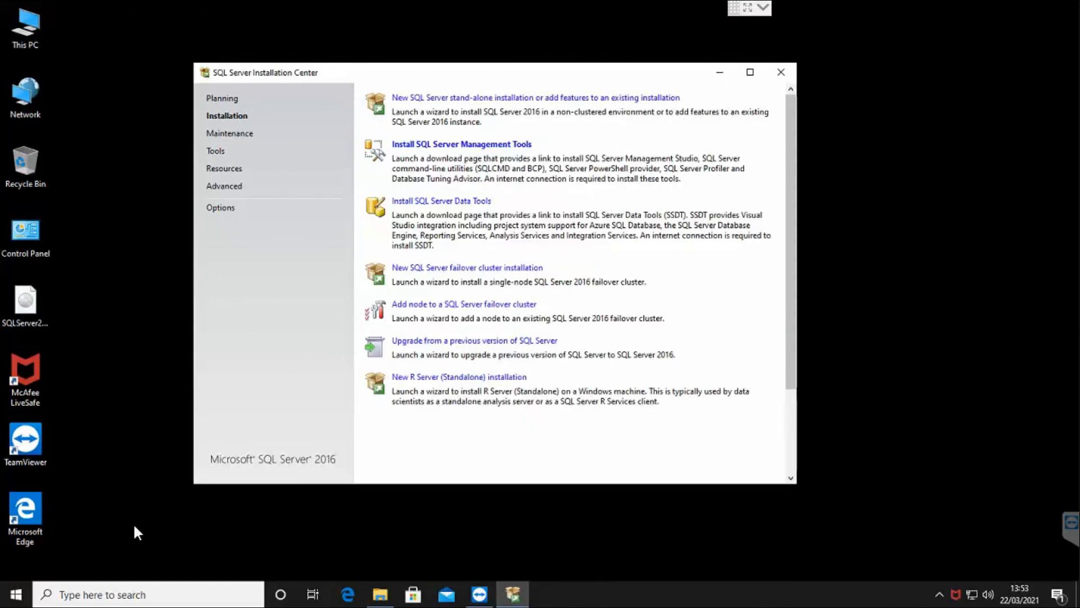
{"action": "left_click", "coordinate": [15, 596]}
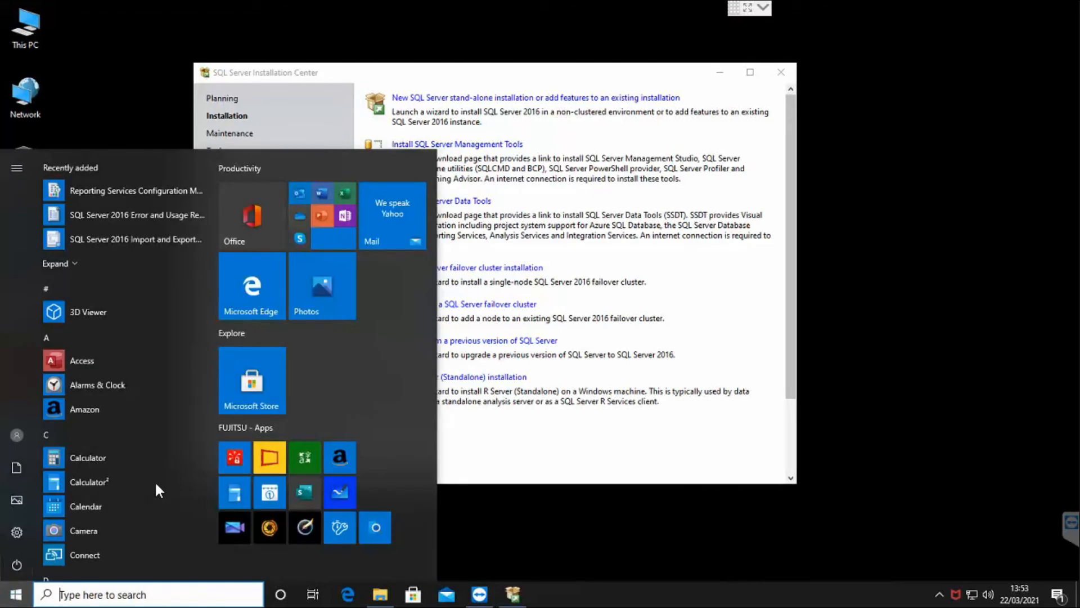
{"action": "scroll", "coordinate": [155, 483], "scroll_direction": "down", "scroll_amount": 3}
{"action": "scroll", "coordinate": [154, 487], "scroll_direction": "down", "scroll_amount": 10}
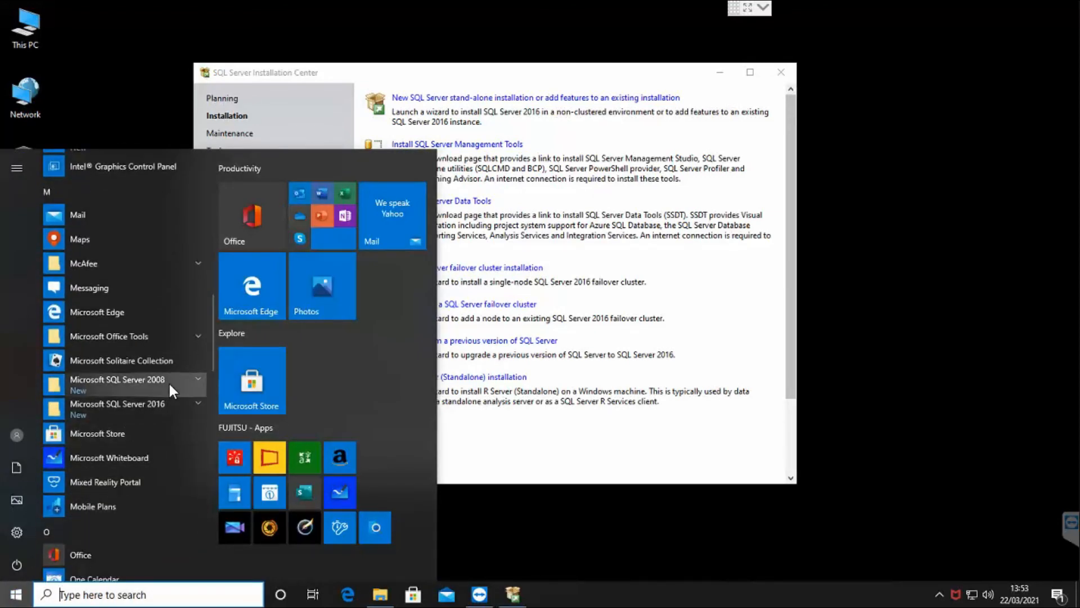
{"action": "left_click", "coordinate": [164, 402]}
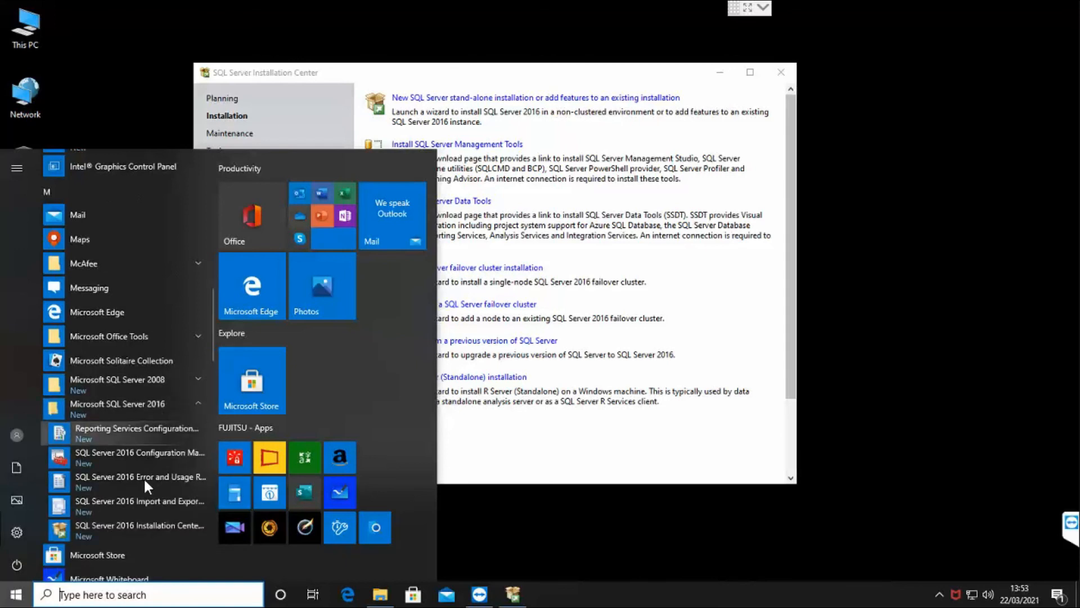
{"action": "left_click", "coordinate": [157, 457]}
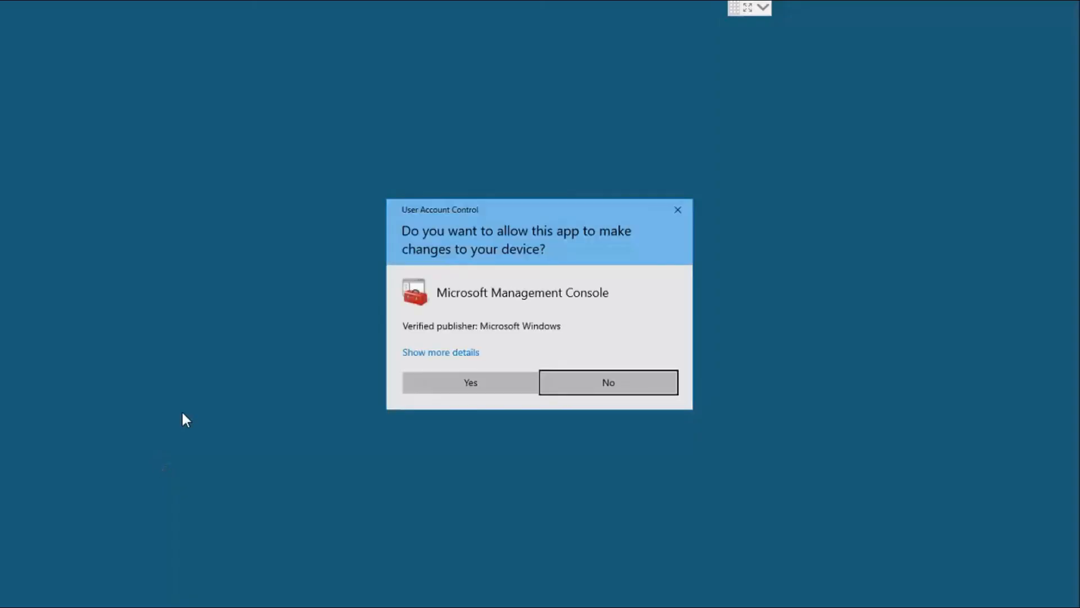
{"action": "left_click", "coordinate": [503, 382]}
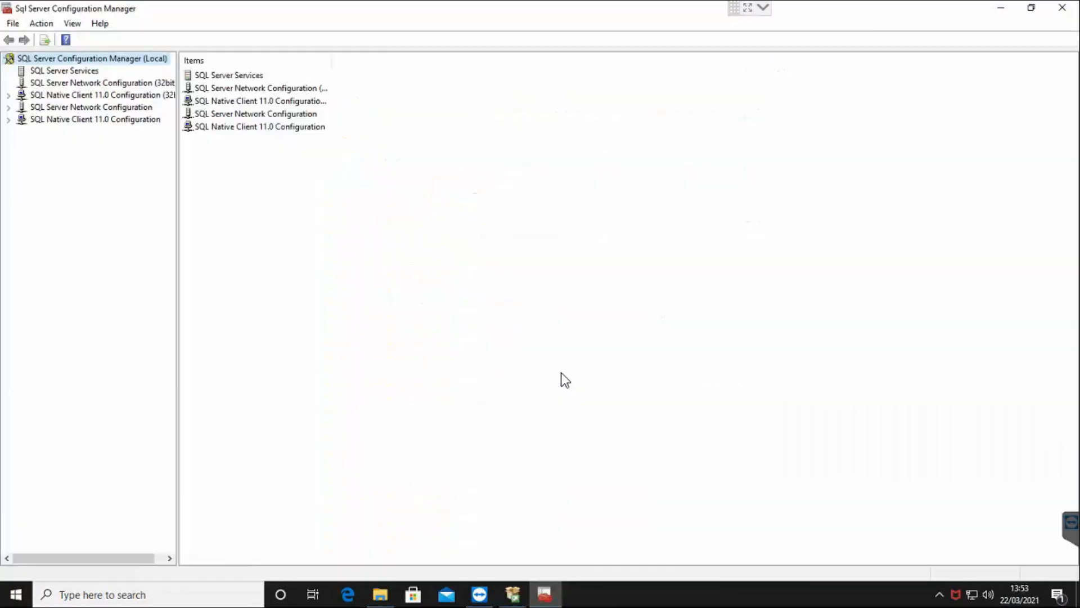
{"action": "left_click", "coordinate": [85, 72]}
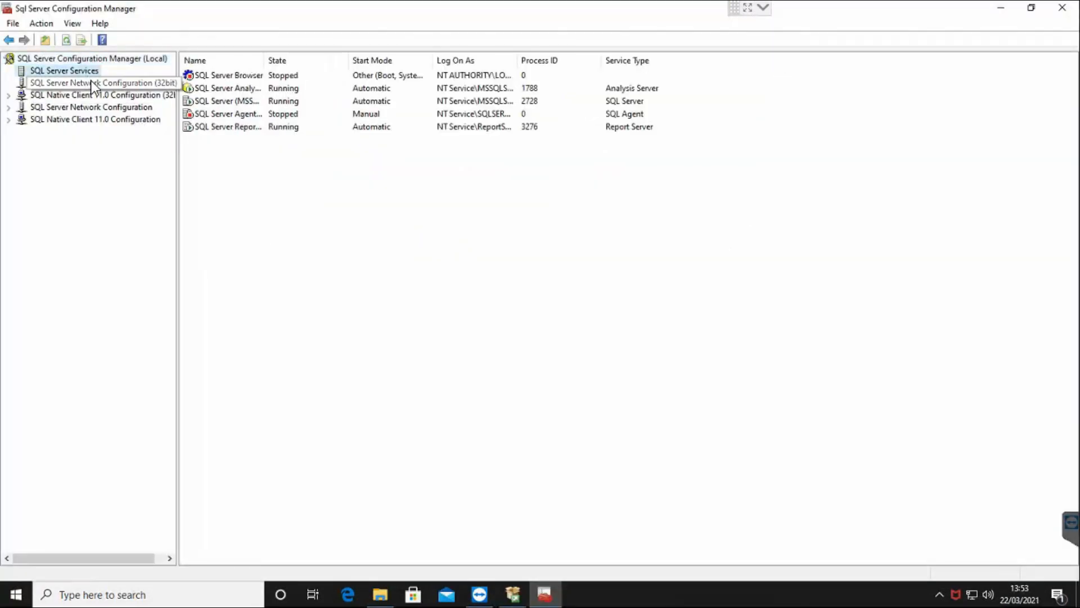
{"action": "left_click", "coordinate": [223, 114]}
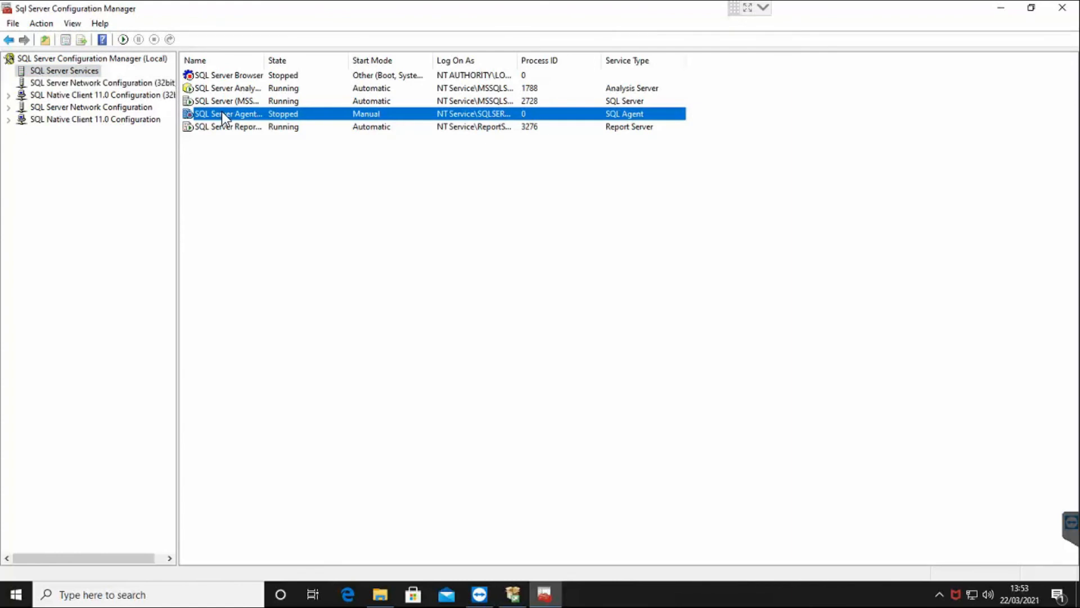
{"action": "double_click", "coordinate": [317, 115]}
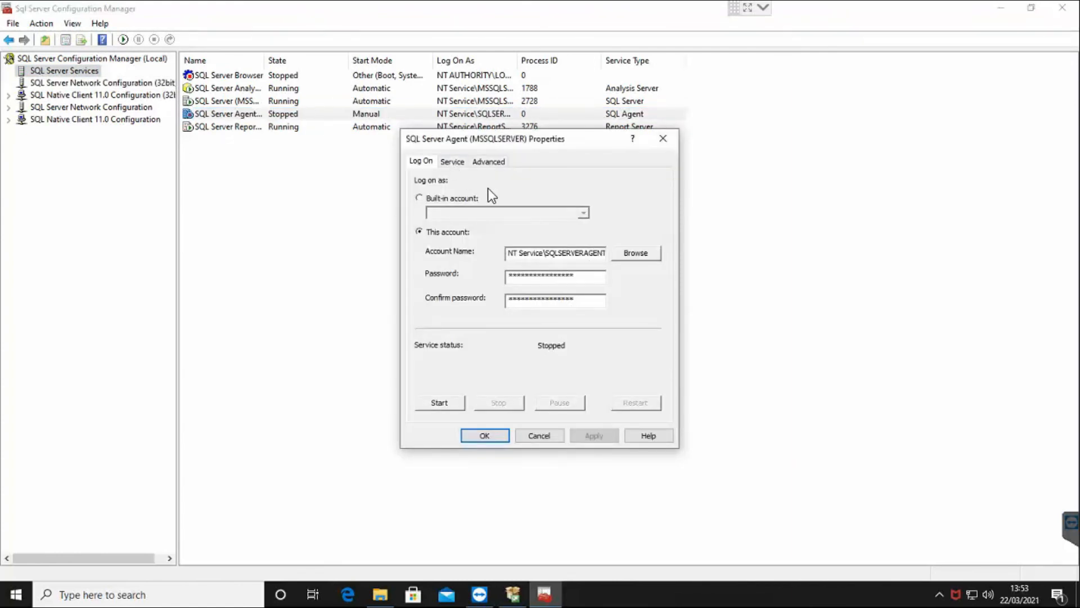
{"action": "left_click", "coordinate": [453, 162]}
{"action": "left_click", "coordinate": [488, 163]}
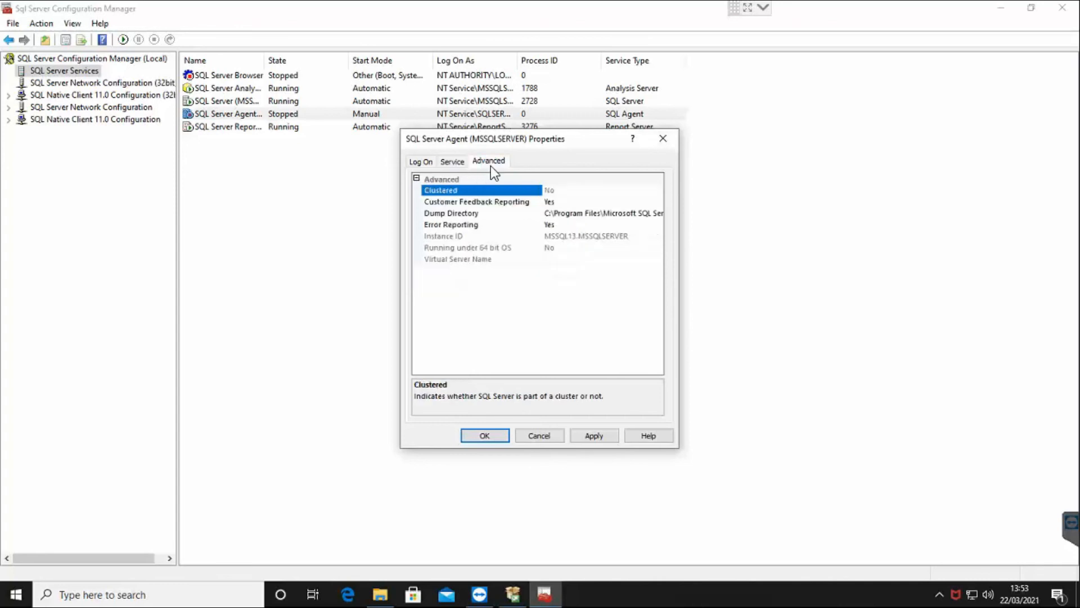
{"action": "left_click", "coordinate": [461, 164]}
{"action": "left_click", "coordinate": [485, 269]}
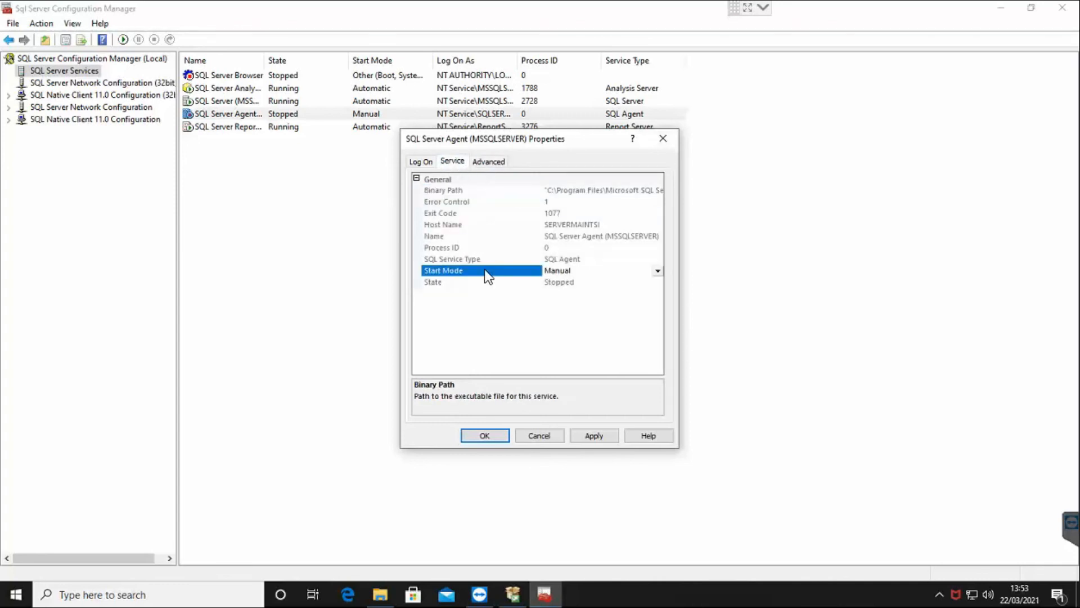
{"action": "left_click", "coordinate": [548, 434]}
{"action": "left_click", "coordinate": [258, 271]}
{"action": "left_click", "coordinate": [1062, 8]}
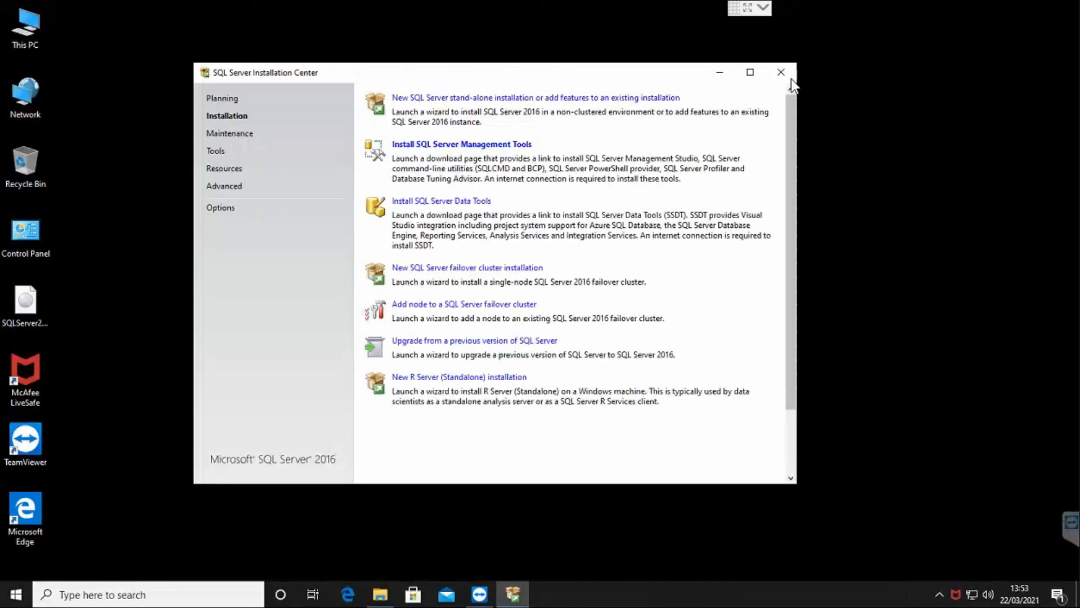
{"action": "left_click_drag", "start_coordinate": [477, 76], "coordinate": [527, 79]}
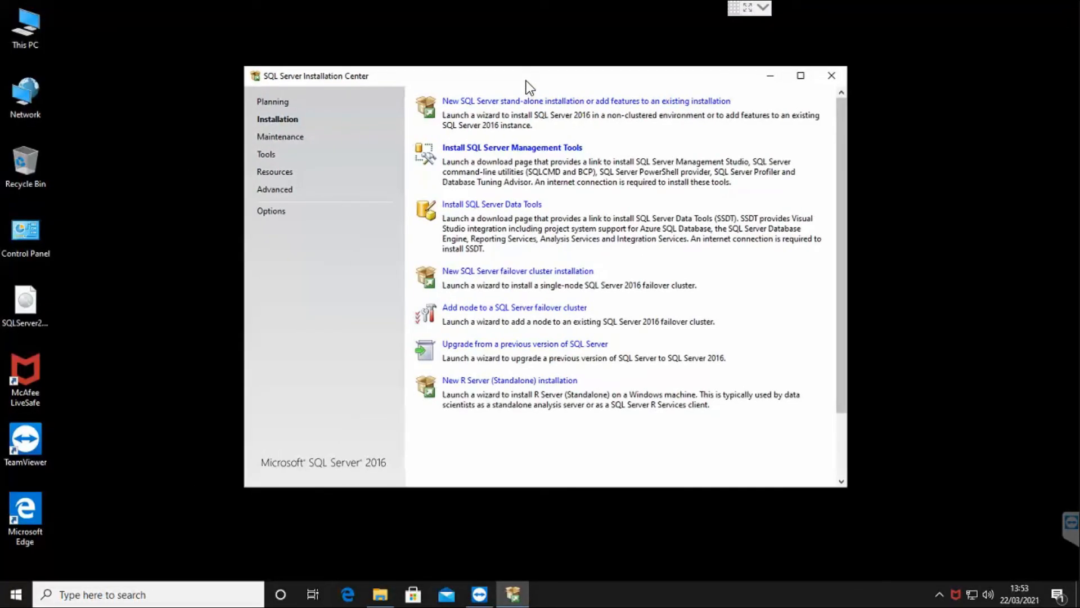